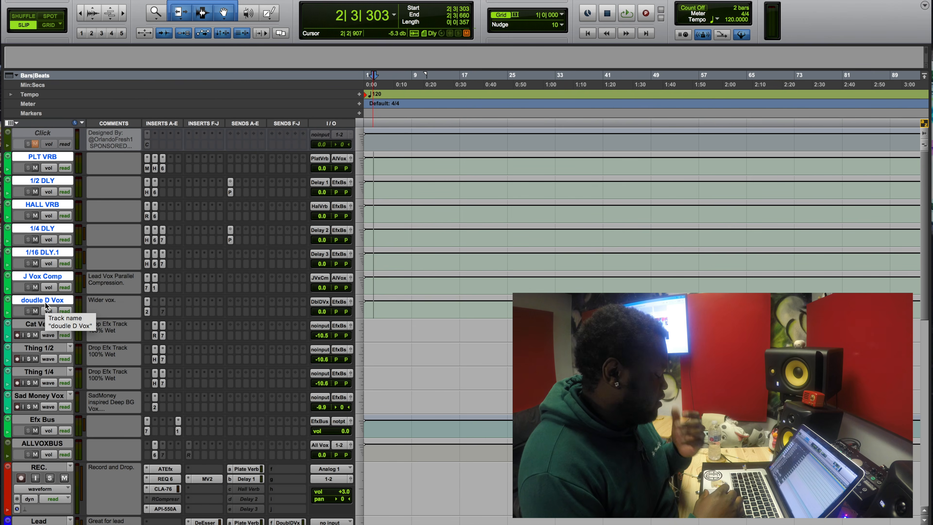
- Select the Cat Verb and J Vox Comp tracks individually, and select across the four effect tracks from Cat Verb to Sad Money Vox
click(382, 329)
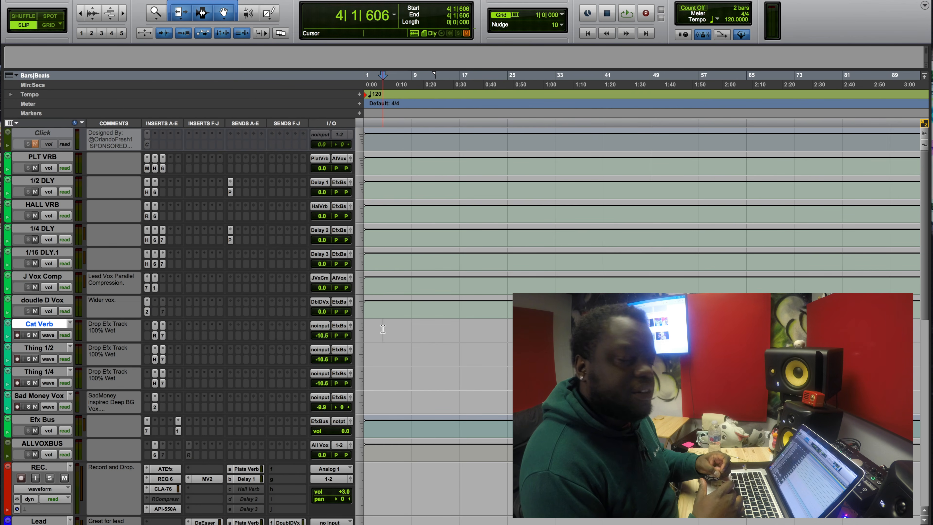
click(374, 278)
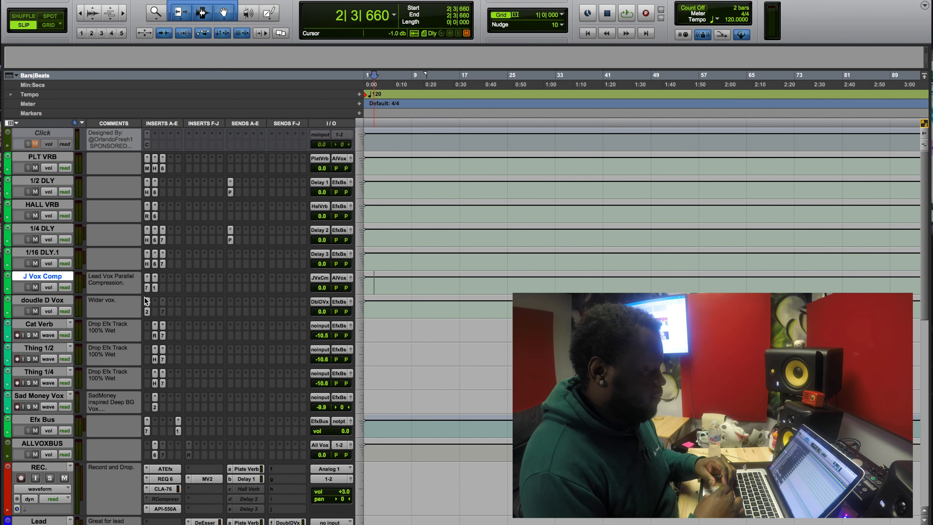
drag(383, 327, 382, 400)
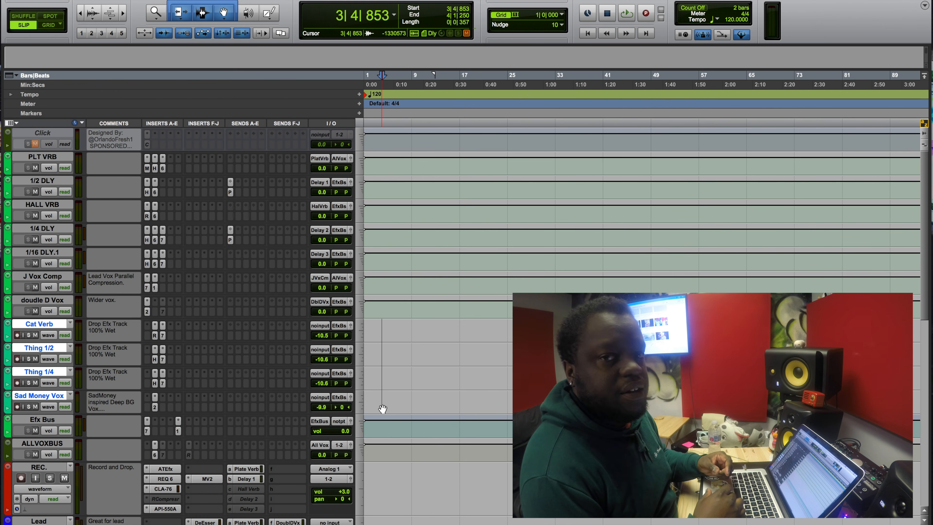
scroll(401, 335, down, 3)
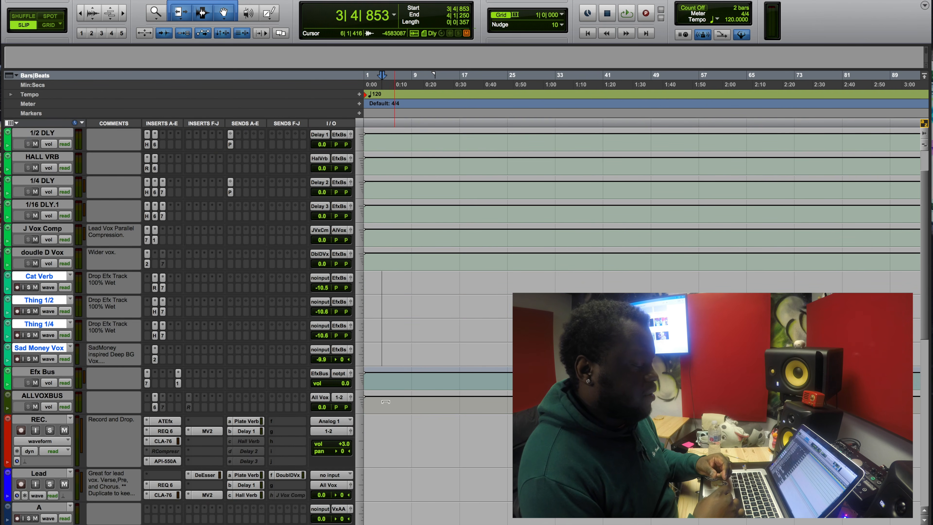
- Select about bars 6 to 35 on the REC. track and move the selection up to the Thing 1/2 track
click(395, 434)
drag(395, 435, 568, 439)
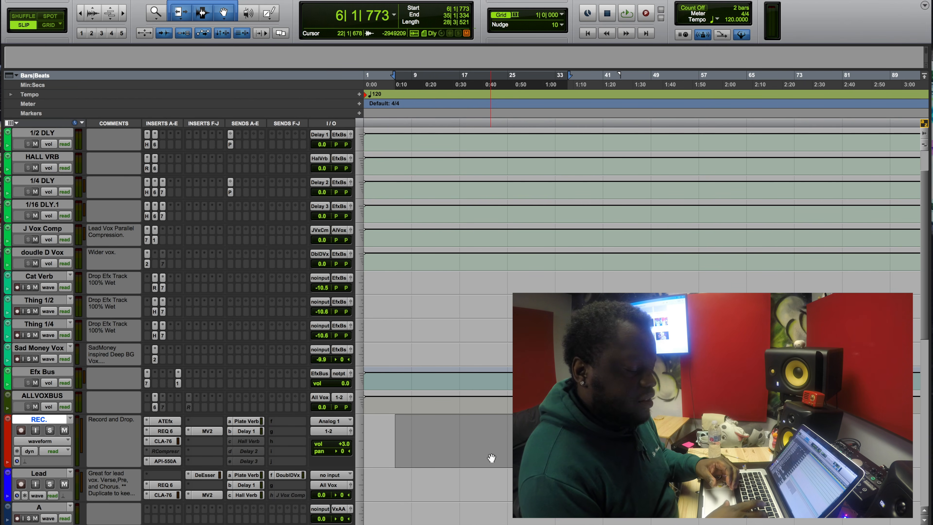
key(p)
key(p)
key(p)
key(p)
key(p)
key(p)
key(p)
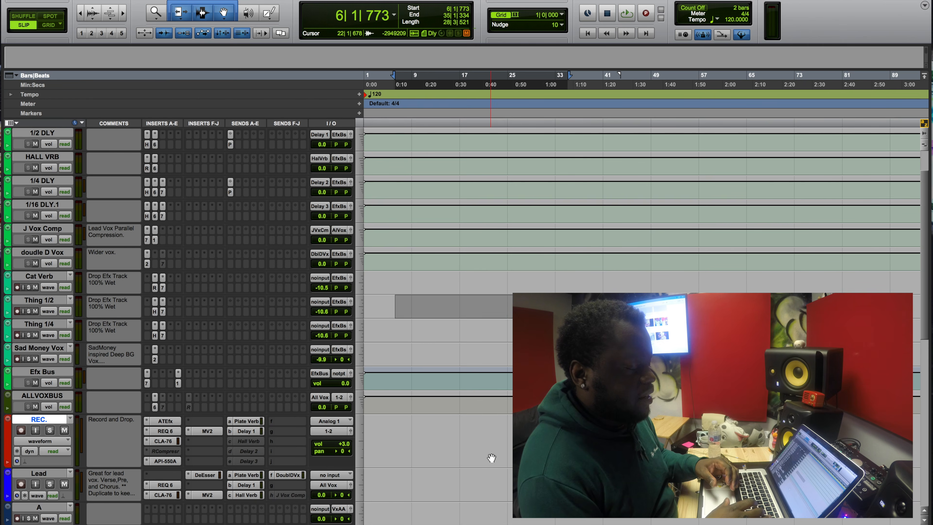
- Select the Cat Verb and Efx Bus tracks individually, and select J Vox Comp and doudle D Vox together, ending on J Vox Comp alone
click(414, 287)
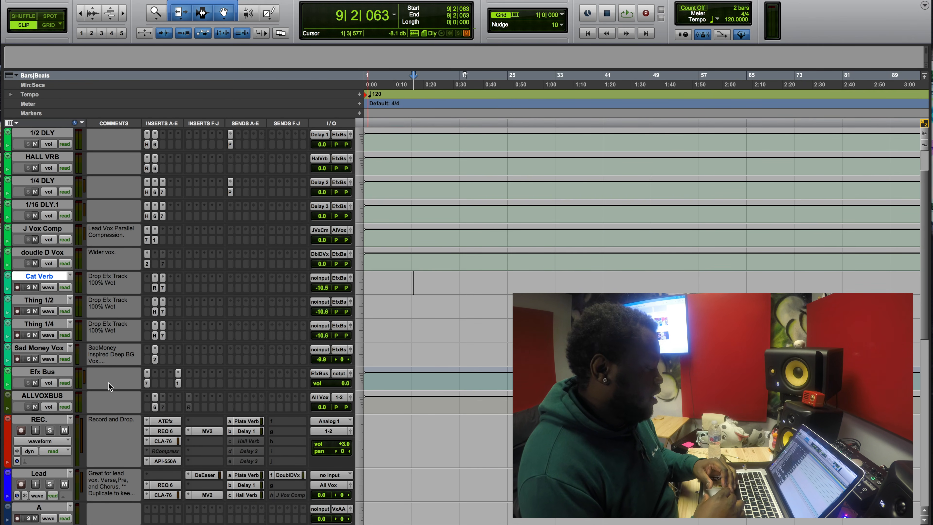
click(51, 375)
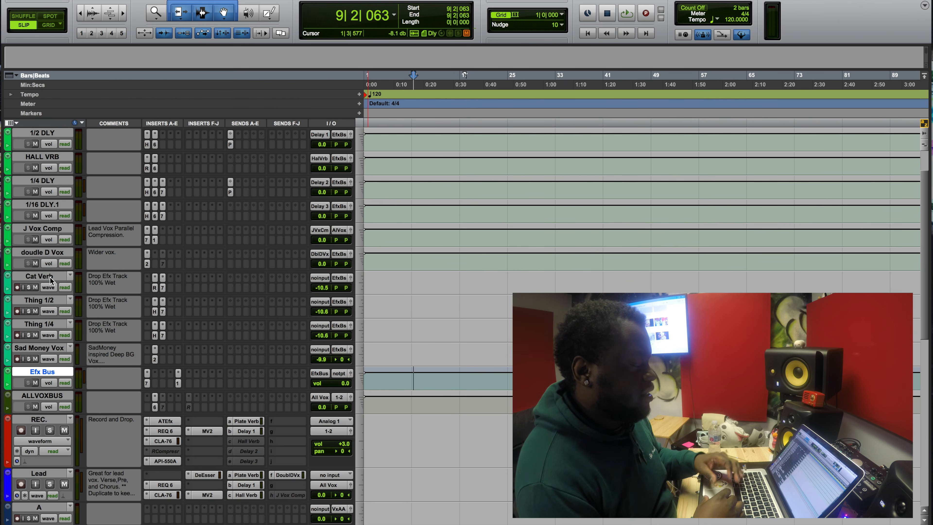
drag(390, 231, 391, 258)
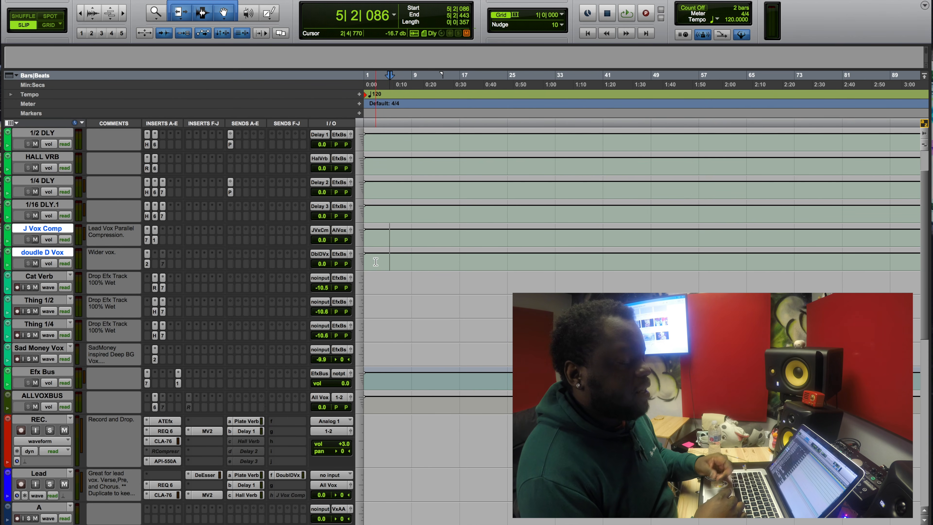
click(379, 261)
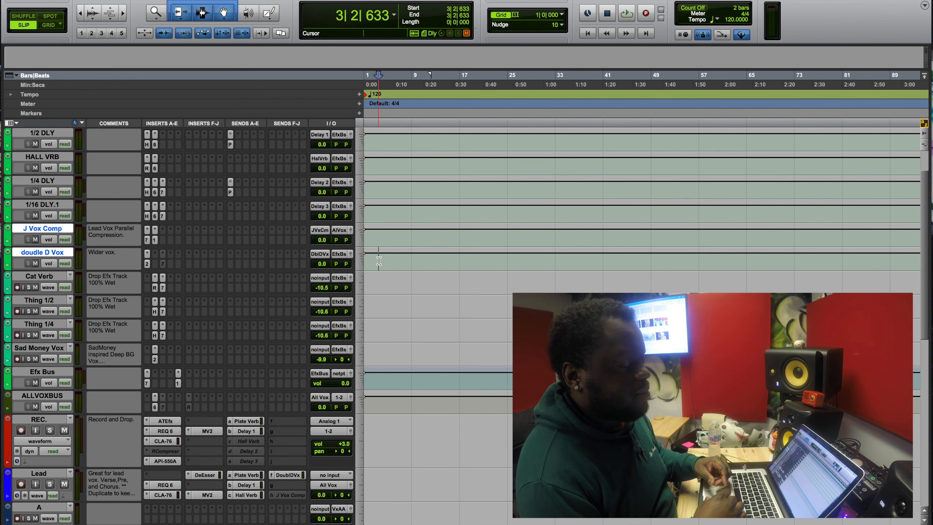
click(379, 231)
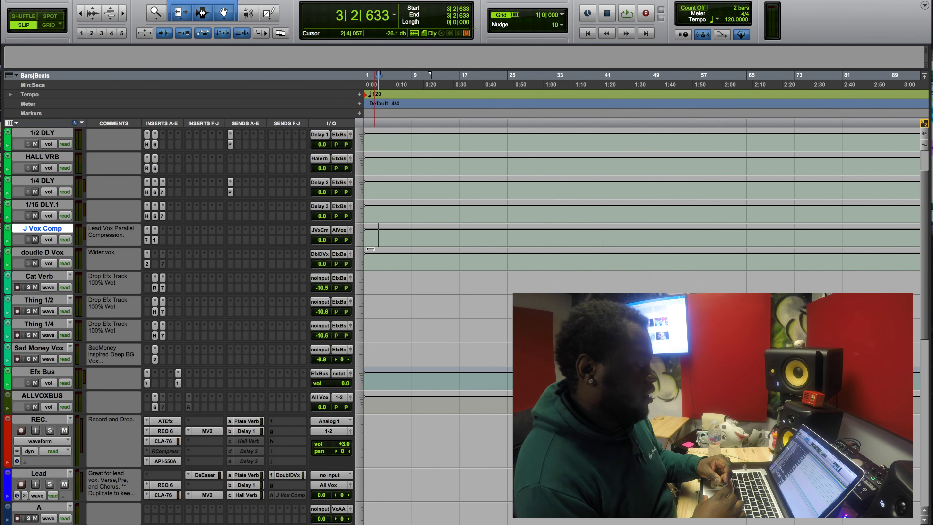
- Select Efx Bus with ALLVOXBUS, return the REC. track cursor to the session start, and select only the ALLVOXBUS track
scroll(377, 269, down, 3)
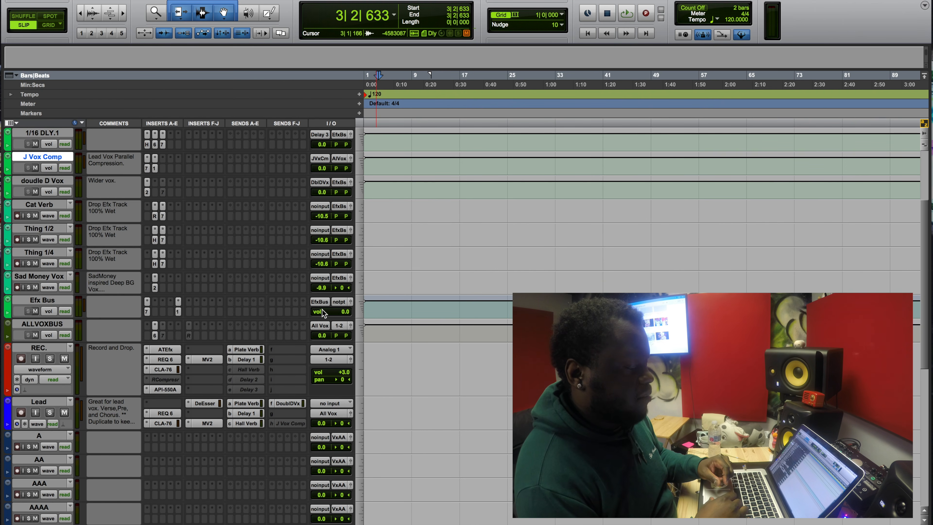
drag(379, 307, 379, 330)
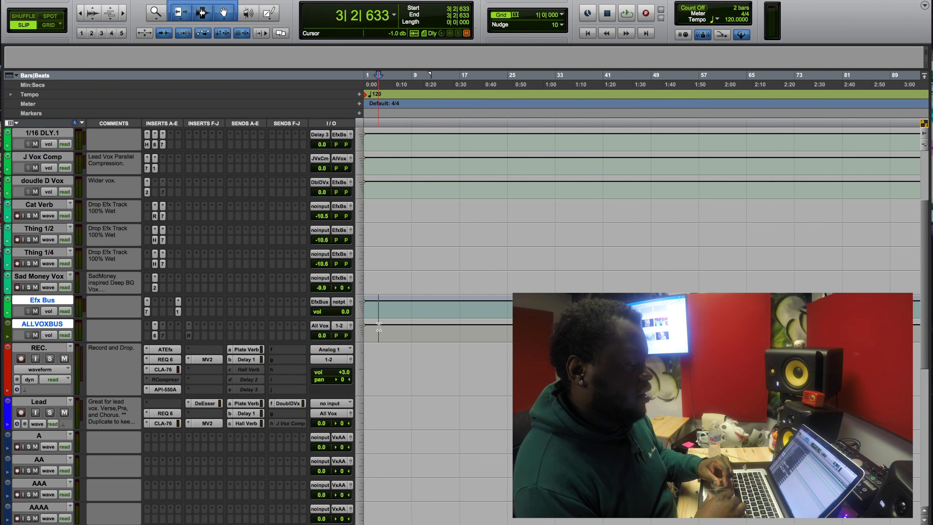
scroll(390, 368, down, 3)
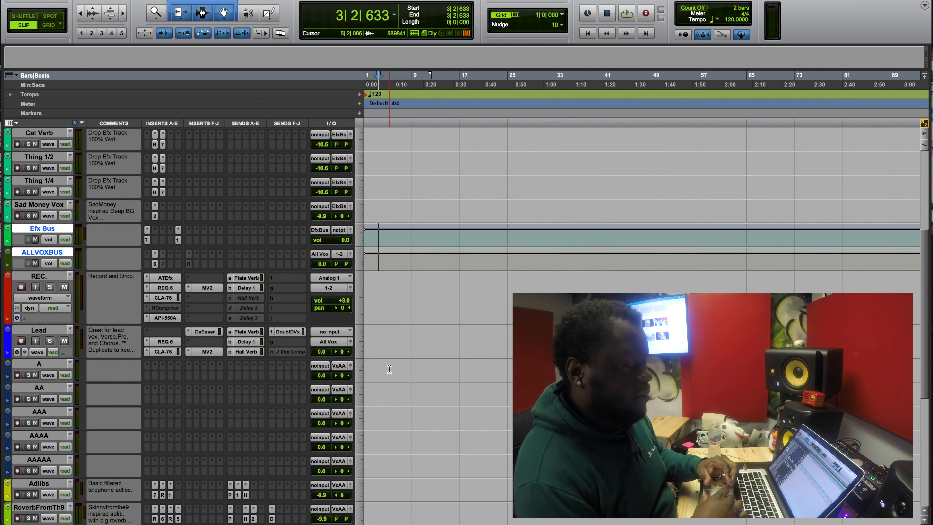
click(383, 287)
key(Return)
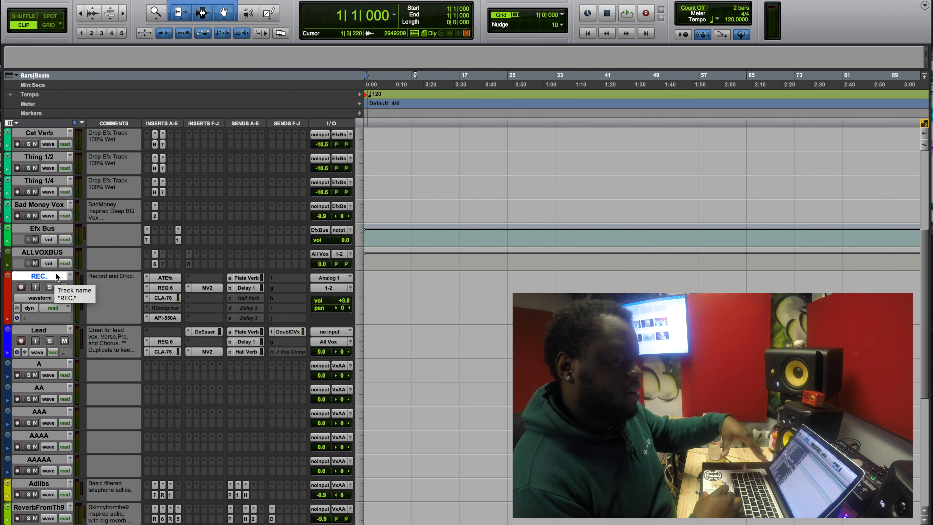
click(52, 252)
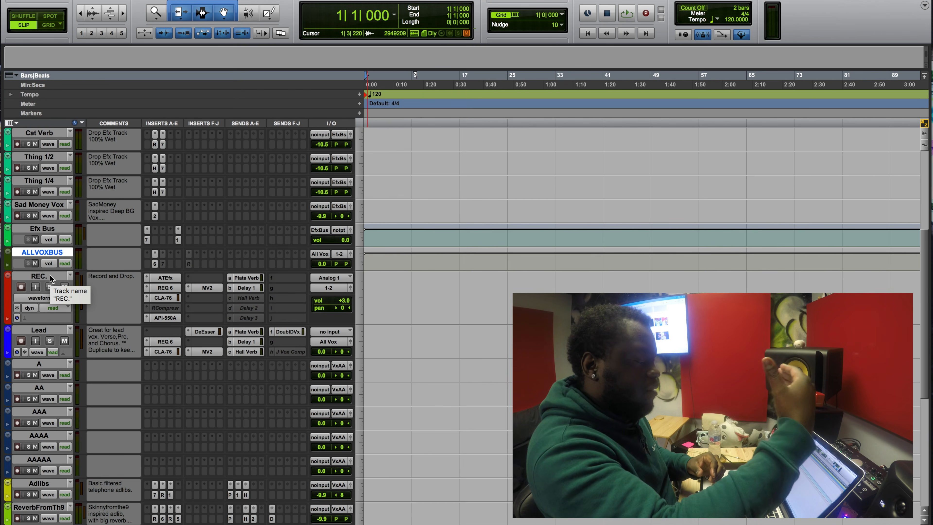
- Consolidate an empty range from about bar 3 to bar 19 on the REC. track into a blank audio clip
click(378, 290)
shift+click(473, 298)
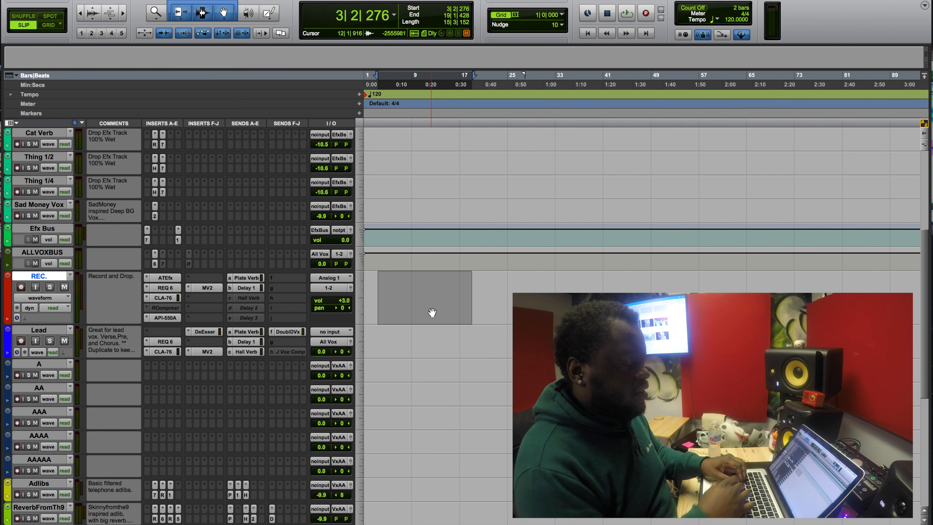
key(alt+shift+3)
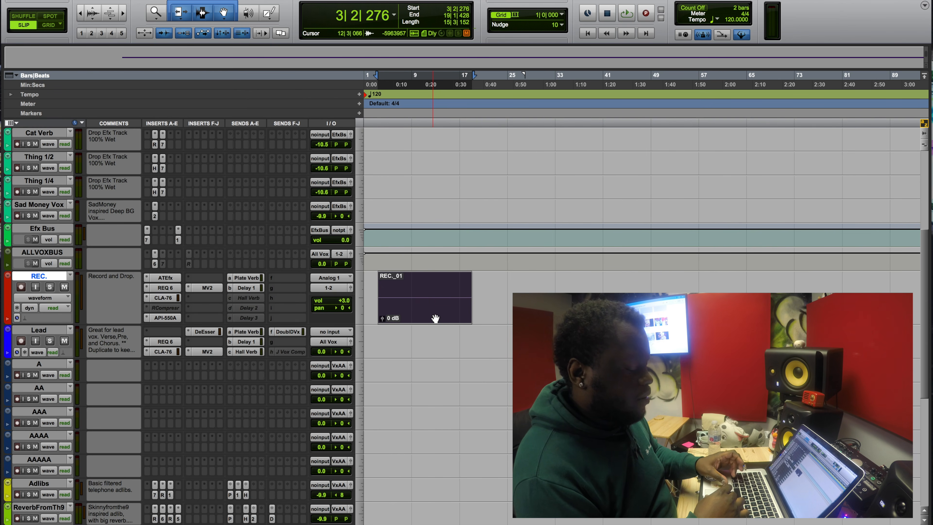
- Place a copy of the REC. track's blank clip on the Lead track at the same timeline position, keeping the original
click(442, 311)
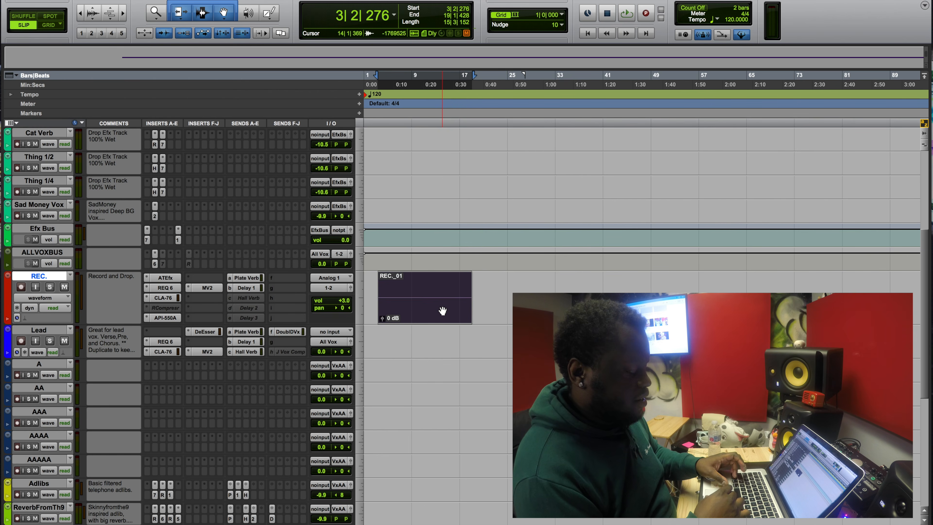
drag(442, 311, 442, 348)
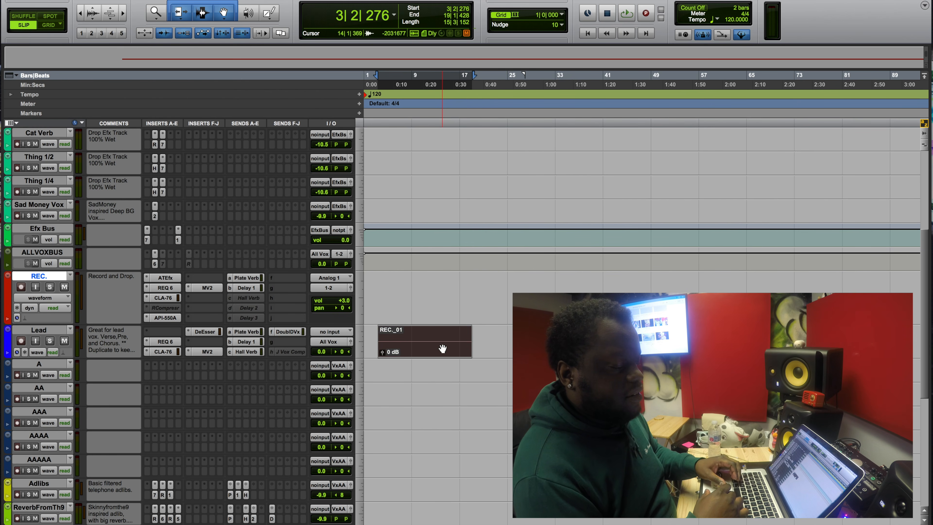
key(super+z)
drag(434, 323, 434, 347)
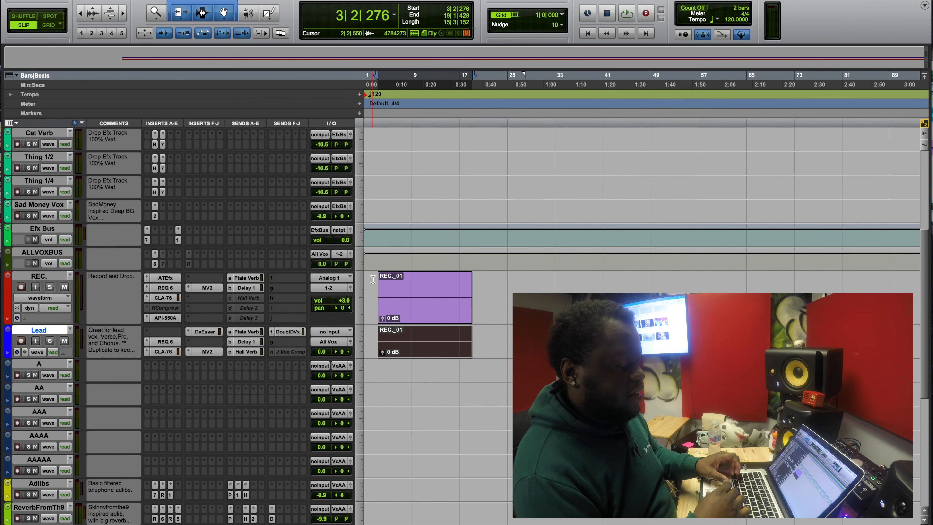
- Create a new empty playlist with the default name on the REC. track
click(372, 280)
key(ctrl+backslash)
key(Return)
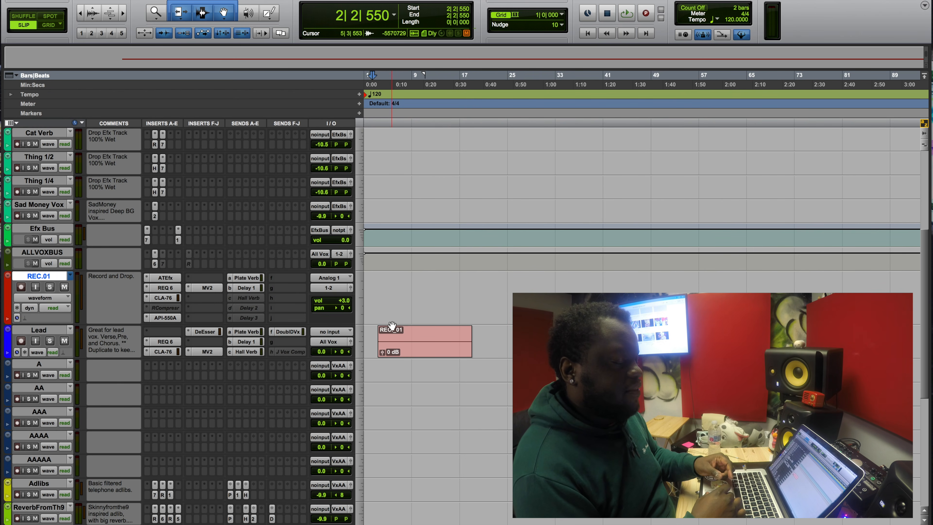
- Delete the clip from the Lead track and copy the recording track's ATEfx insert into Lead's empty first insert slot
click(396, 349)
key(Delete)
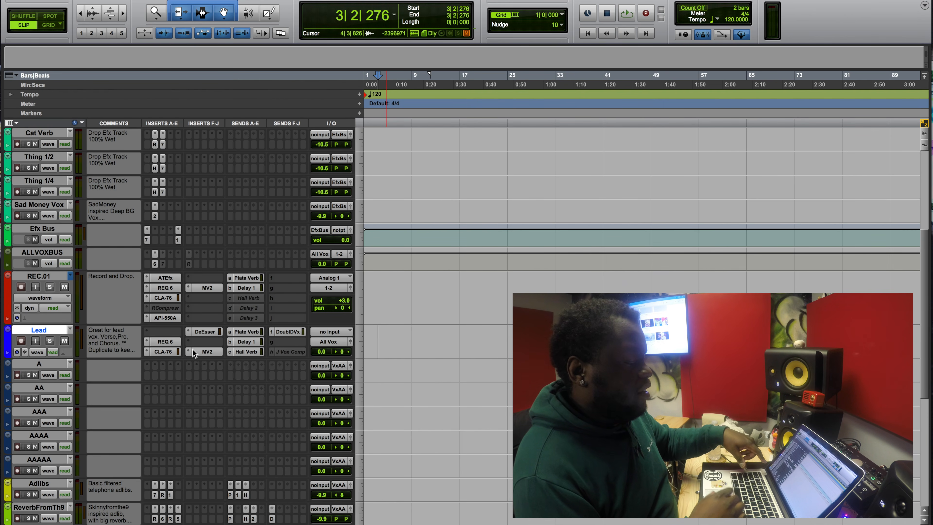
scroll(412, 329, down, 4)
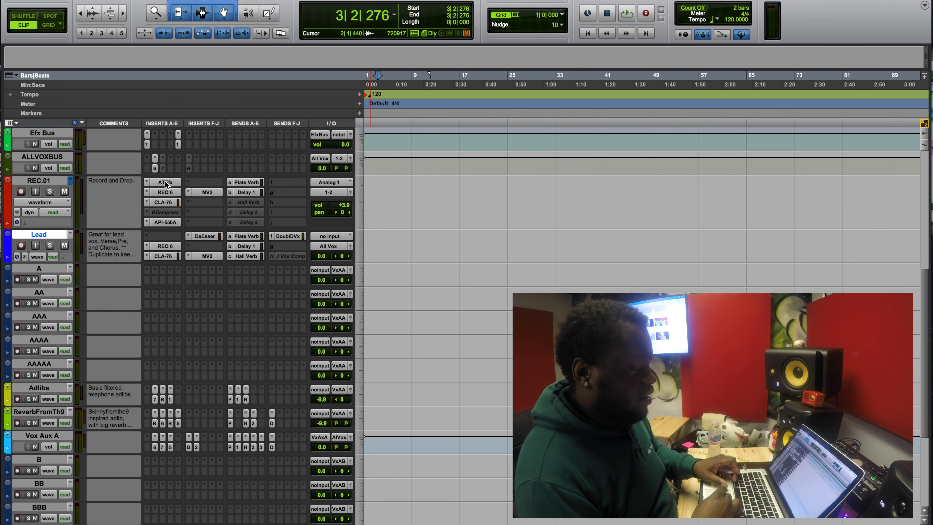
drag(165, 183, 166, 241)
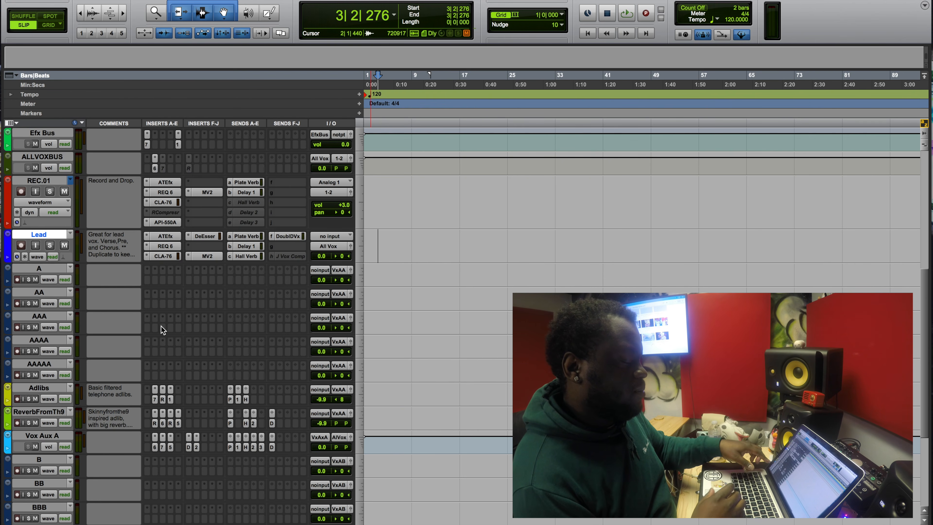
- Select the four effect tracks from Cat Verb to Sad Money Vox and examine their output routing
scroll(161, 326, up, 8)
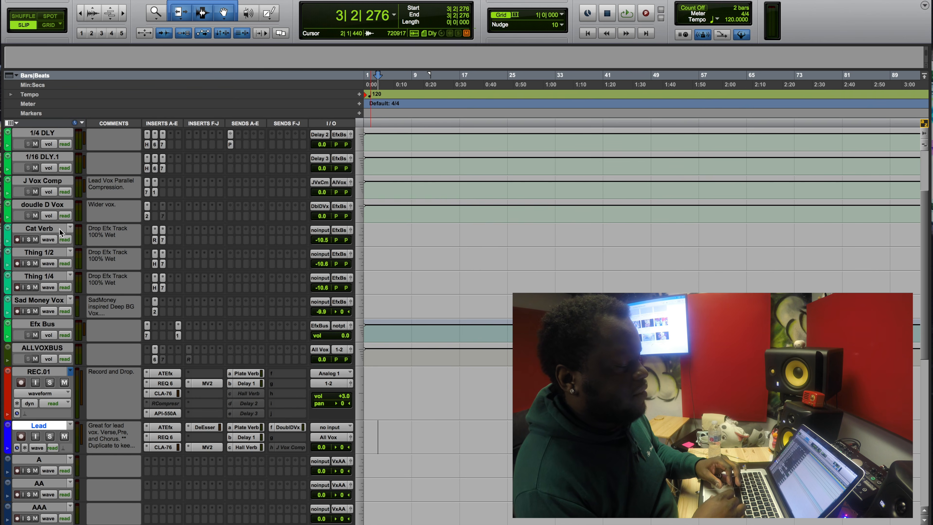
drag(382, 233, 381, 306)
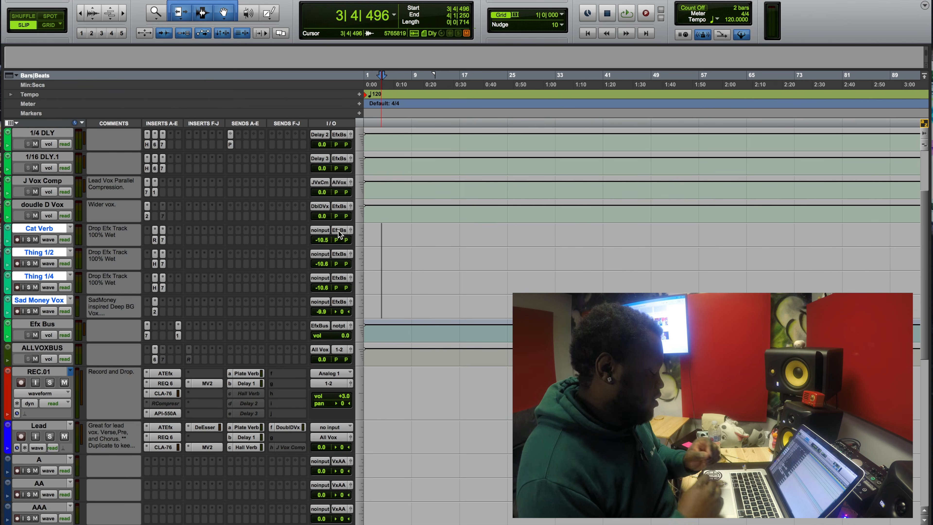
scroll(338, 234, down, 5)
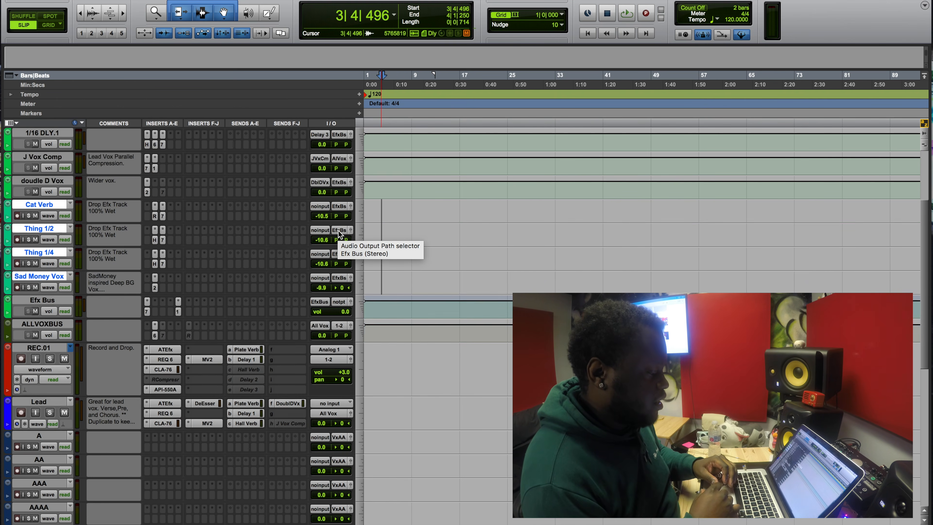
- Look through the lead and background vocal tracks down to Master 1, and select the Adlibs track
scroll(338, 233, down, 7)
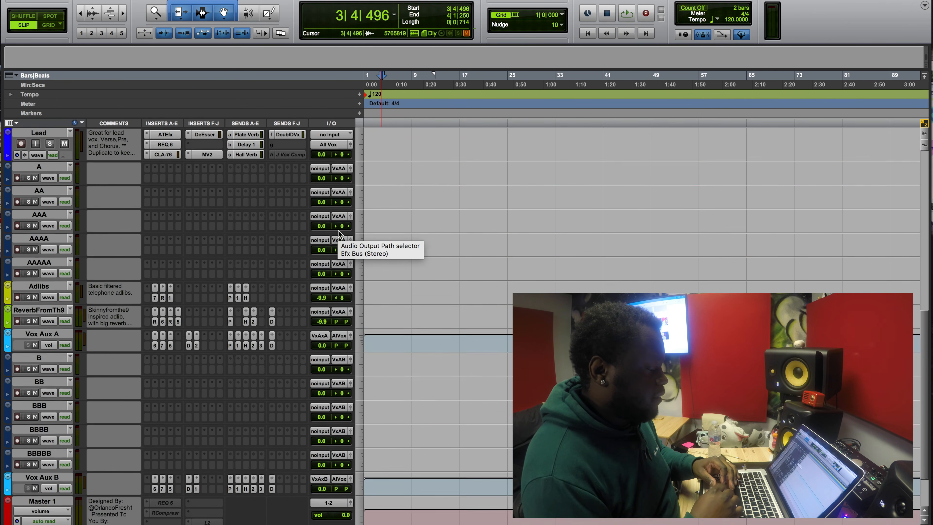
scroll(370, 244, up, 3)
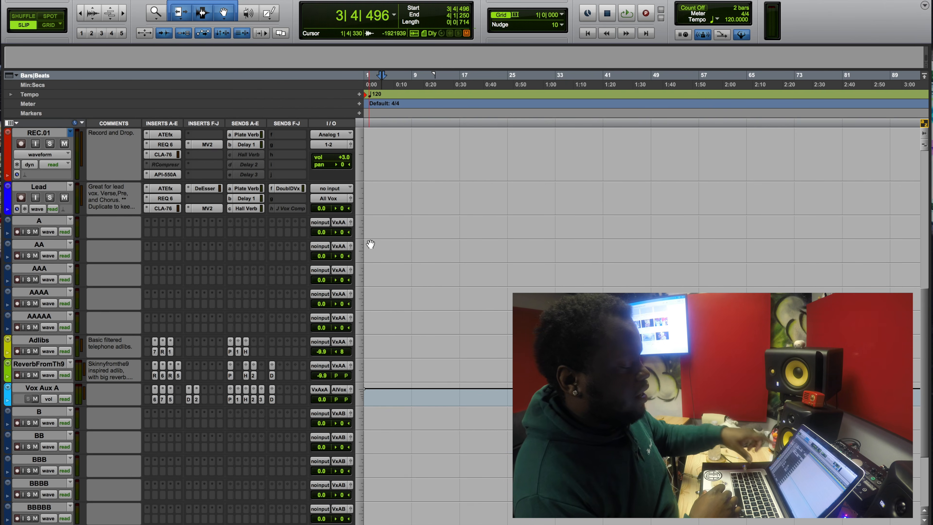
click(376, 343)
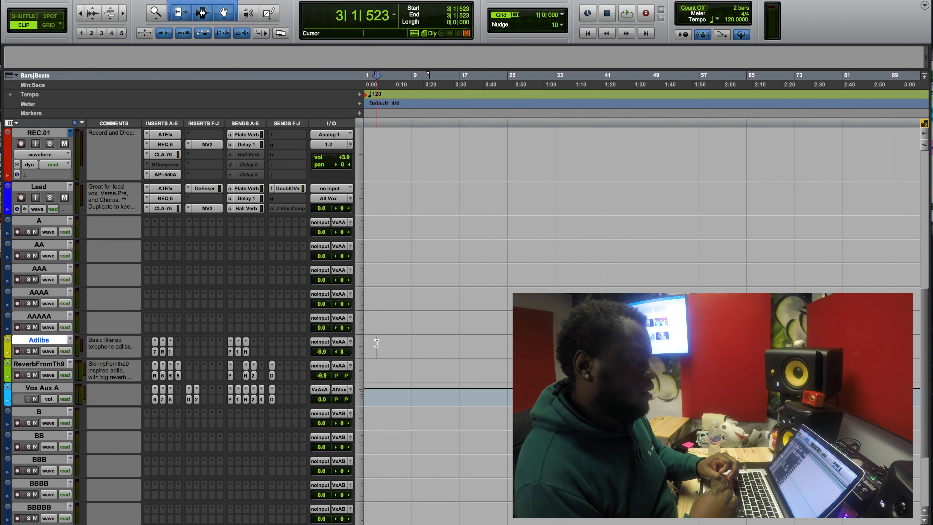
- Review the tracks surrounding the vocal recording section and select the Lead track
scroll(377, 343, up, 5)
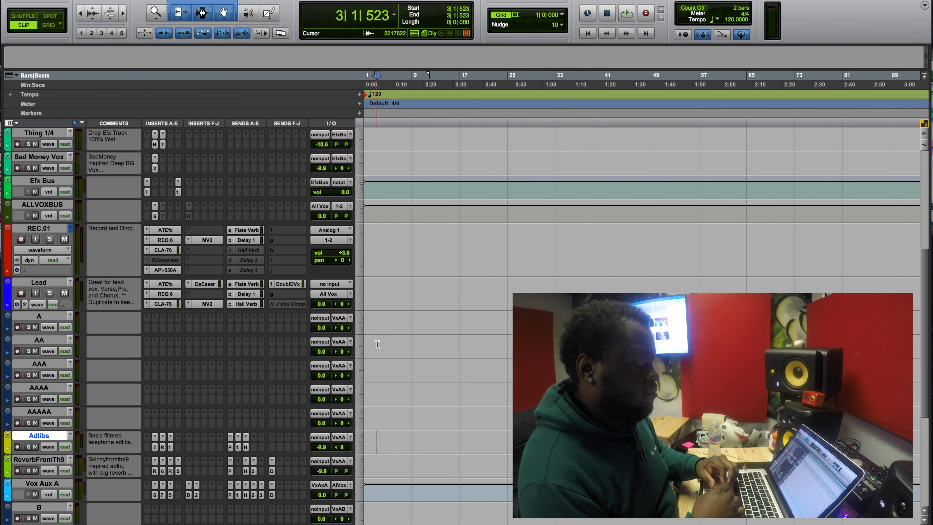
scroll(377, 344, down, 3)
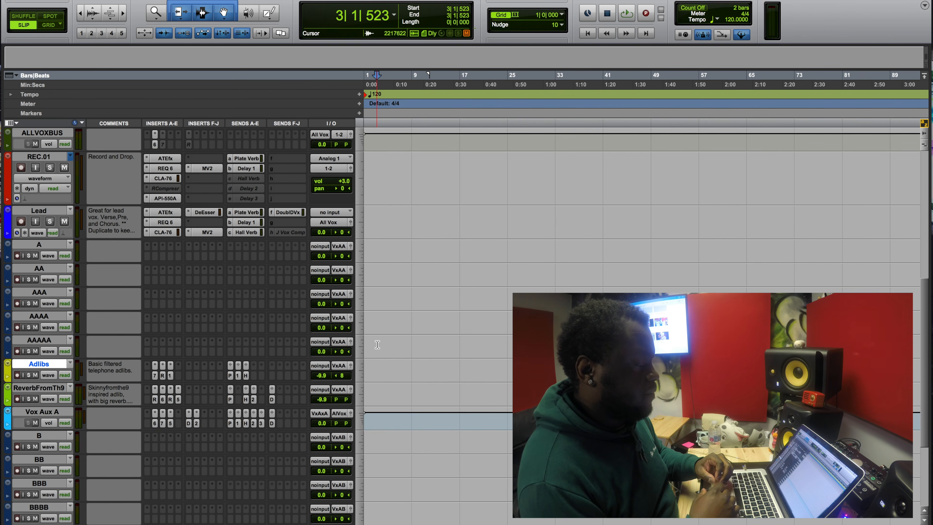
scroll(378, 345, up, 2)
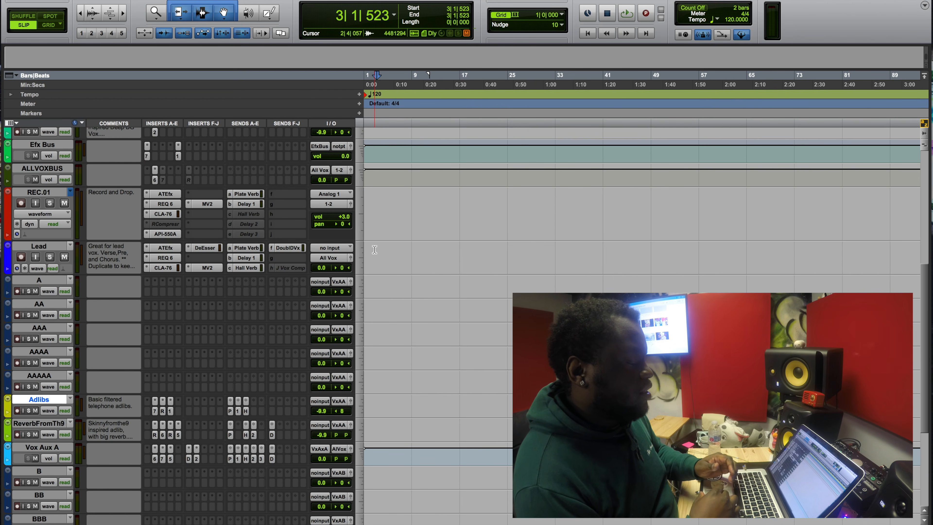
click(55, 250)
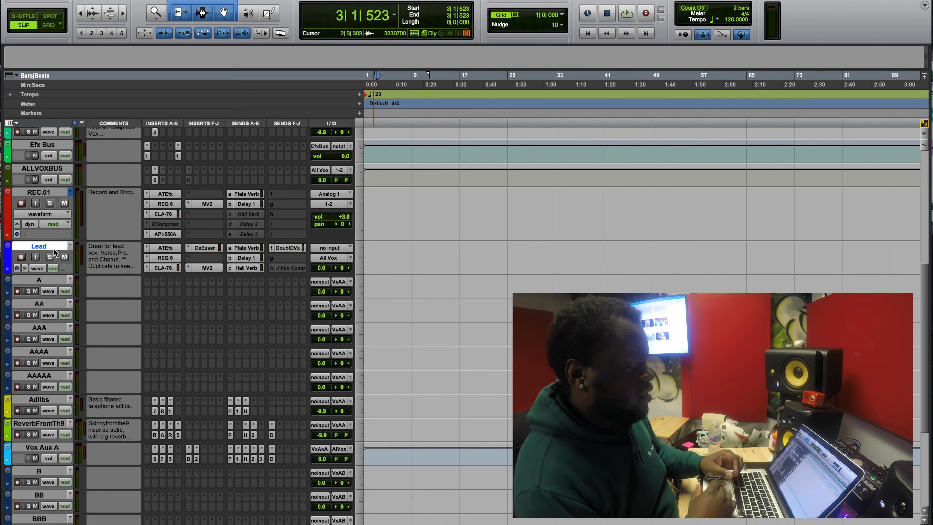
- Duplicate the Lead track twice without its active playlist, alternate playlists and automation, inserting the copies after it
right_click(54, 250)
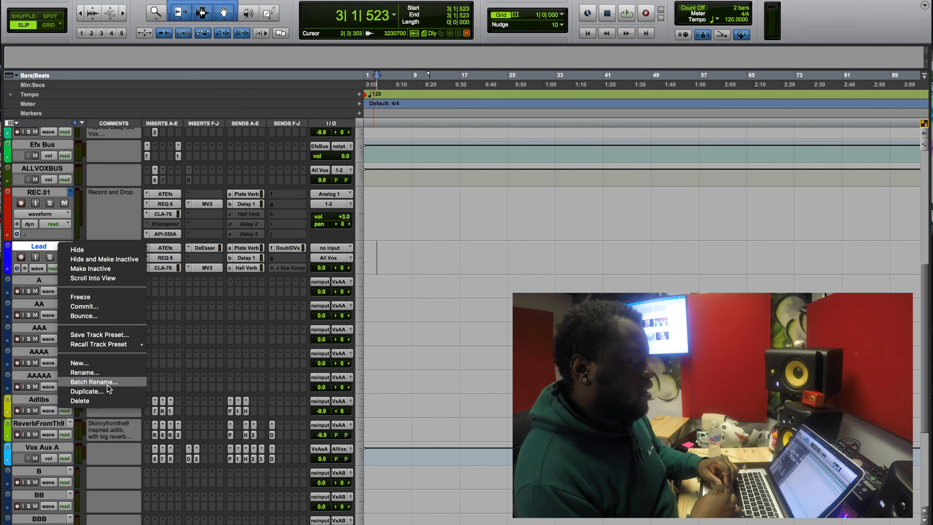
click(86, 391)
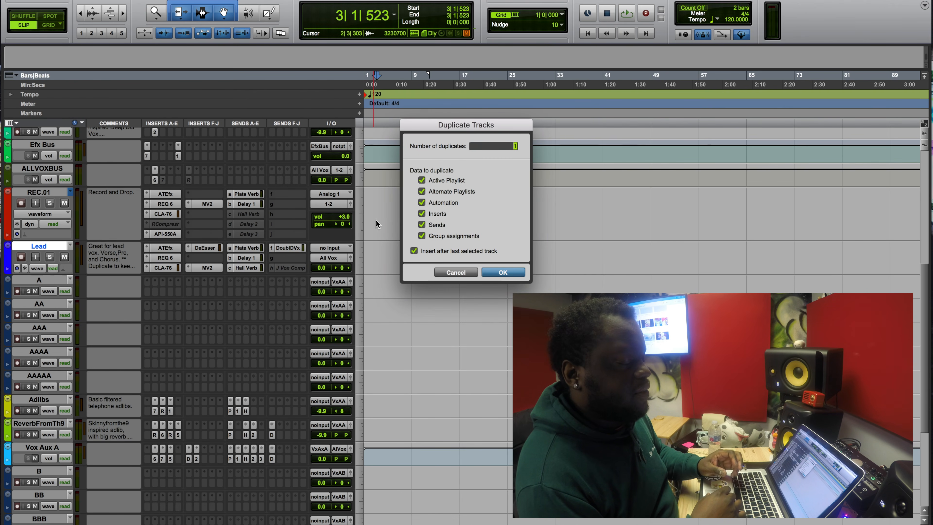
click(422, 181)
click(422, 191)
click(421, 202)
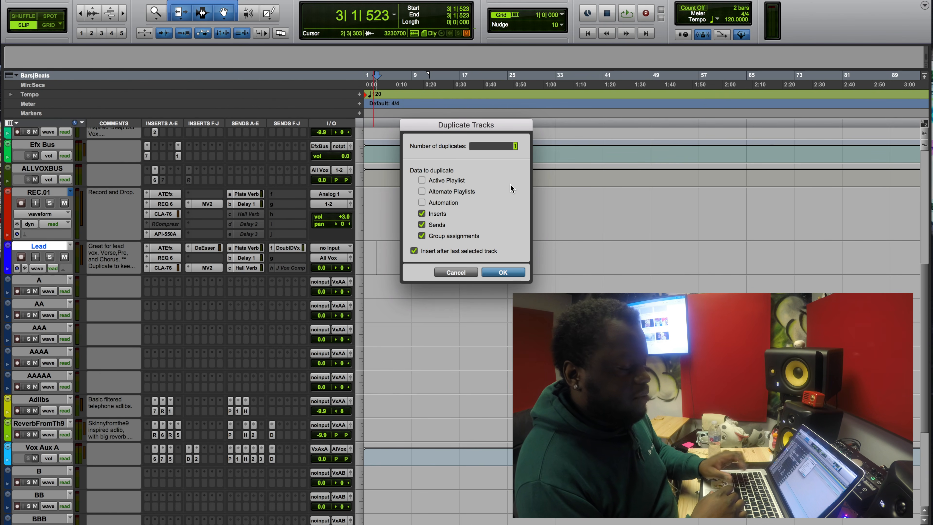
text(2)
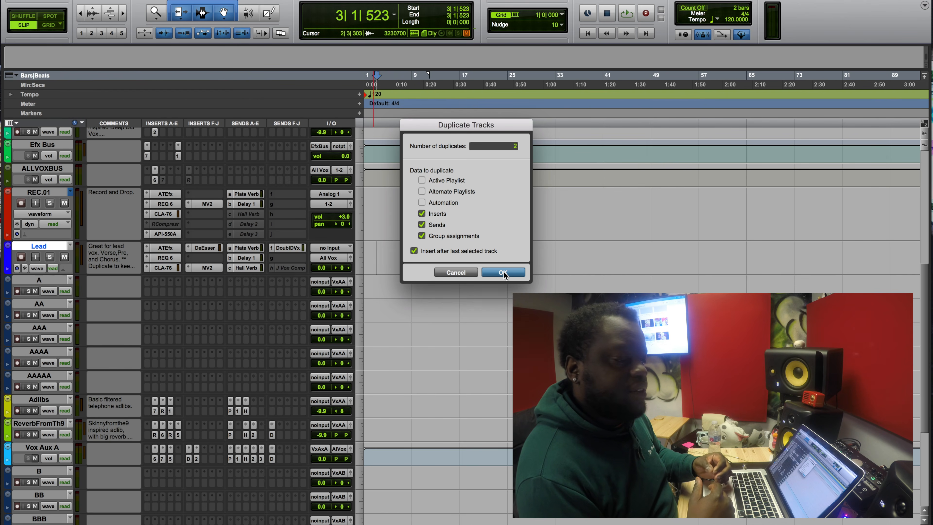
click(503, 273)
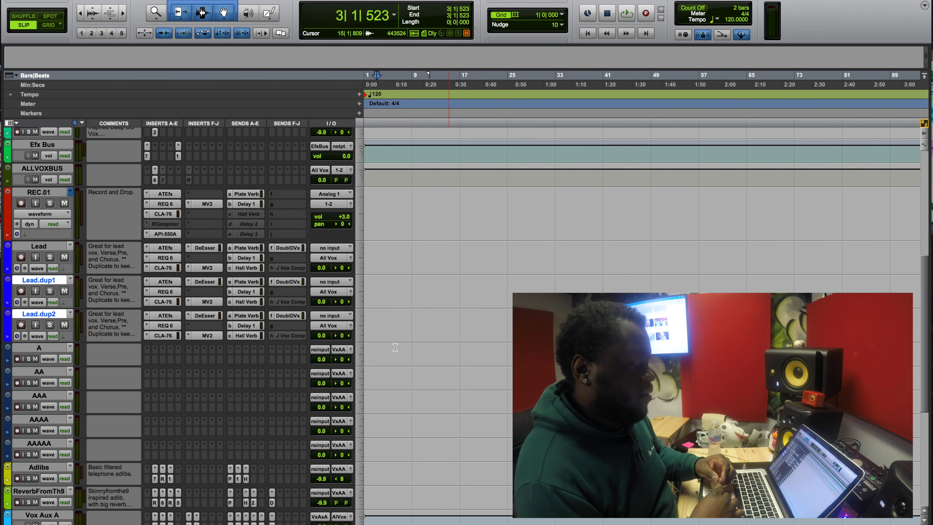
- Open the session's track list and unhide the verbo and Angel verb tracks
scroll(398, 406, down, 5)
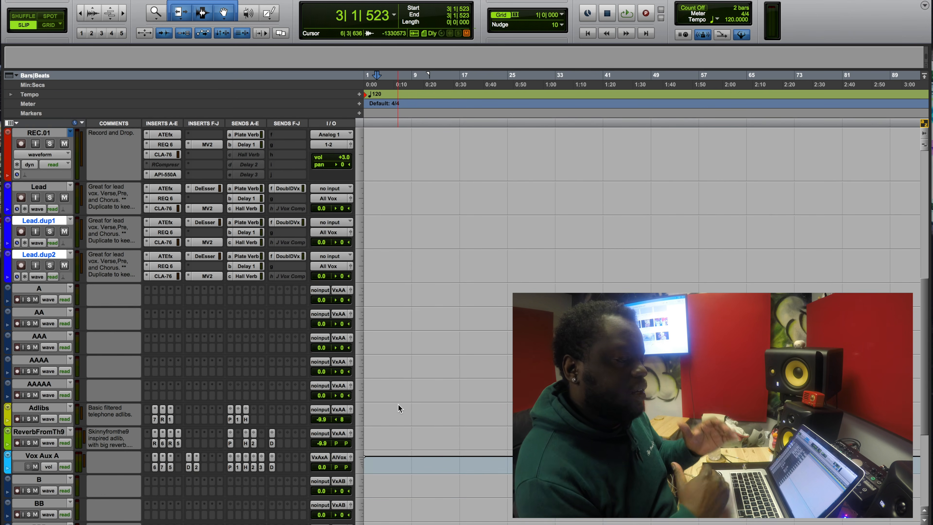
scroll(399, 407, down, 6)
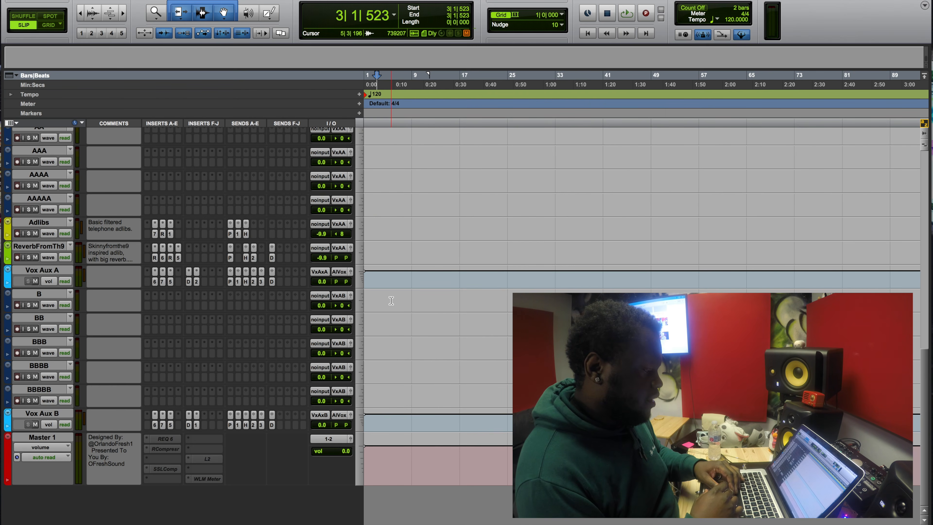
scroll(389, 303, up, 5)
scroll(391, 300, up, 15)
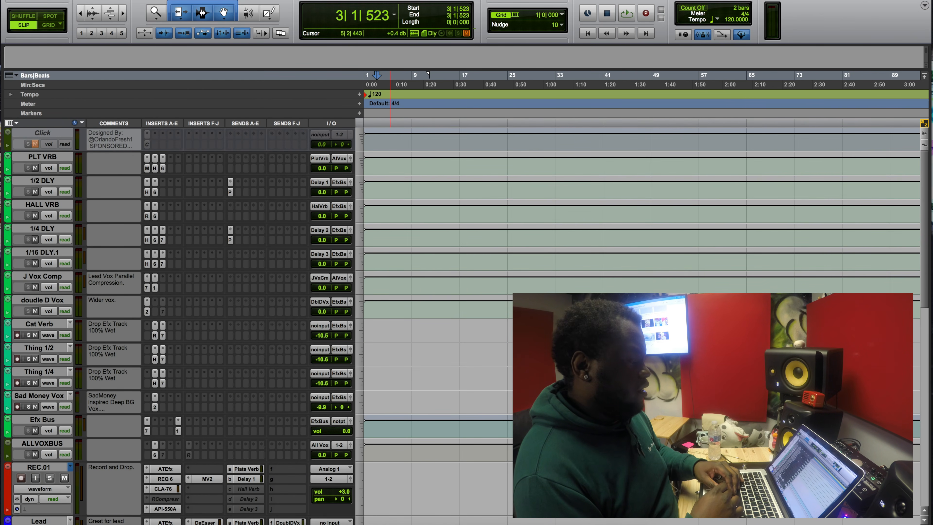
click(6, 523)
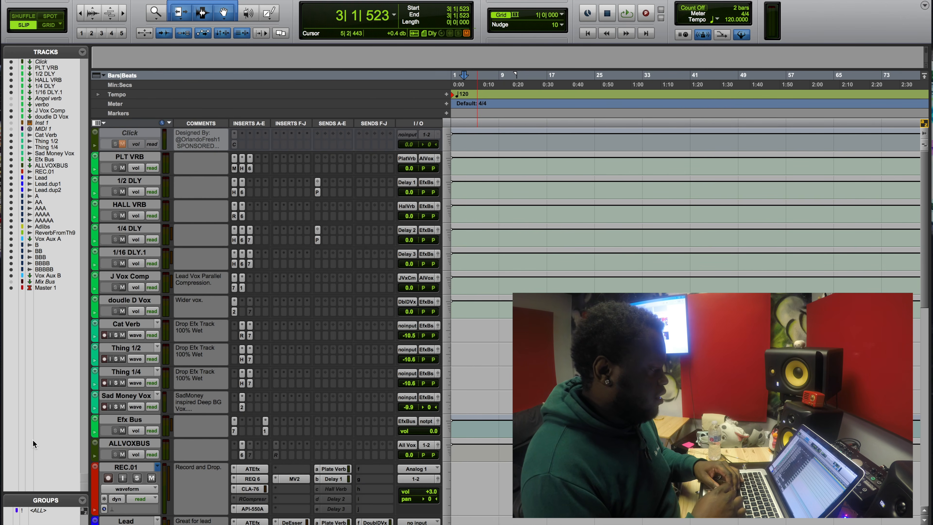
click(12, 103)
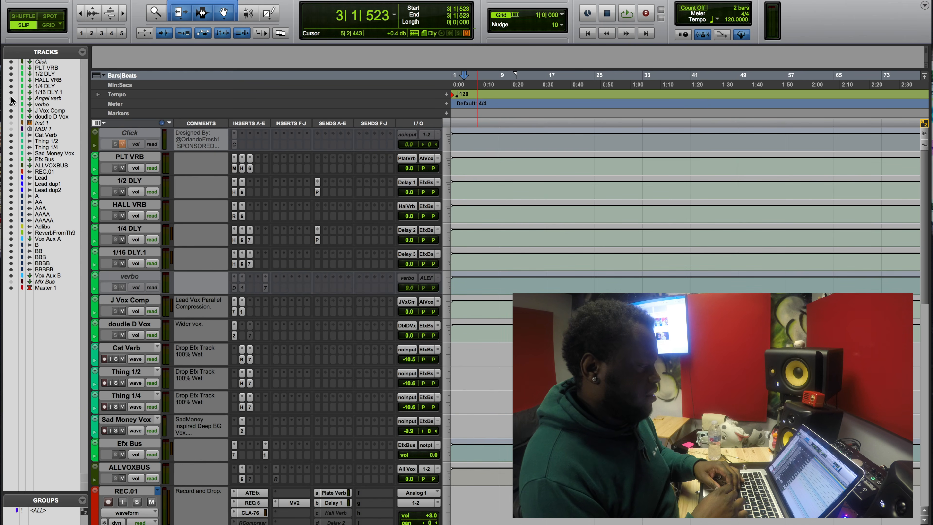
click(12, 98)
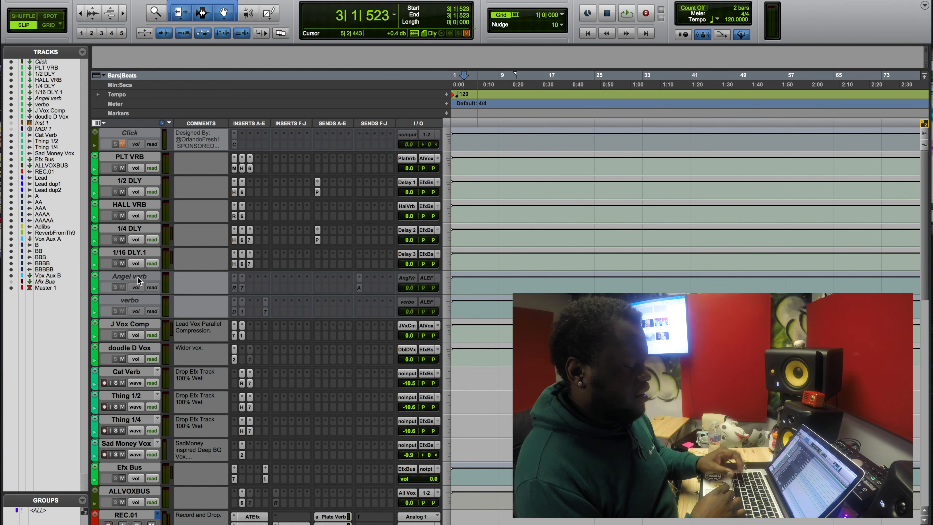
- Select both the Angel verb and verbo tracks and make them active
click(137, 277)
shift+click(133, 301)
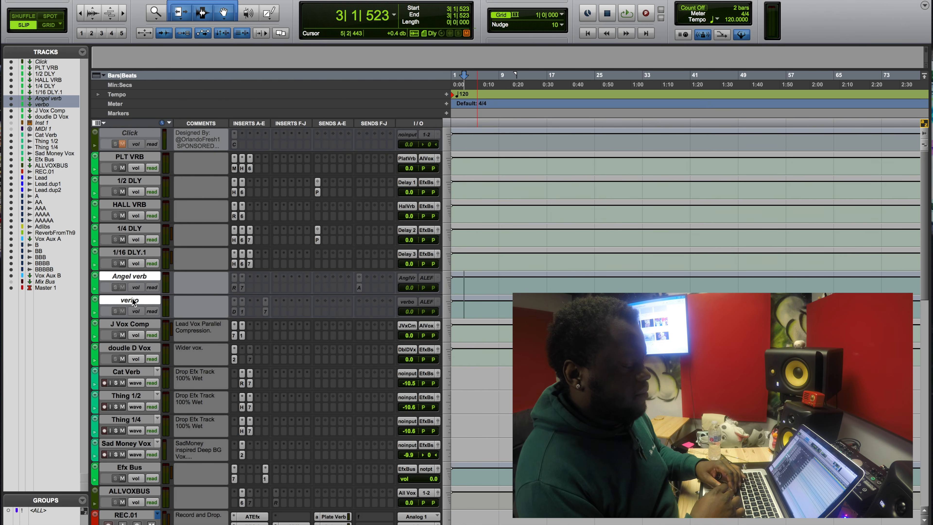
right_click(133, 301)
click(149, 314)
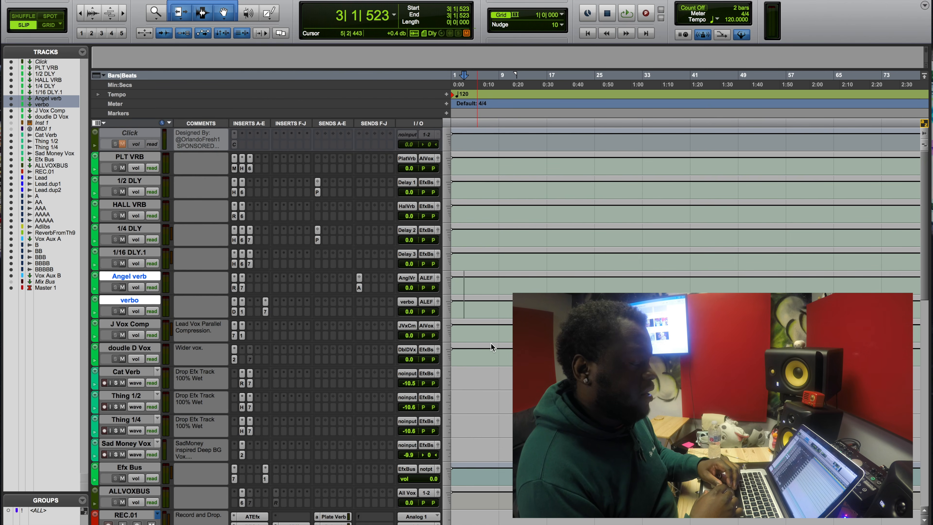
- Look through the session's tracks from PLT VRB down to Master 1 and back up to the effect tracks
scroll(491, 345, down, 1)
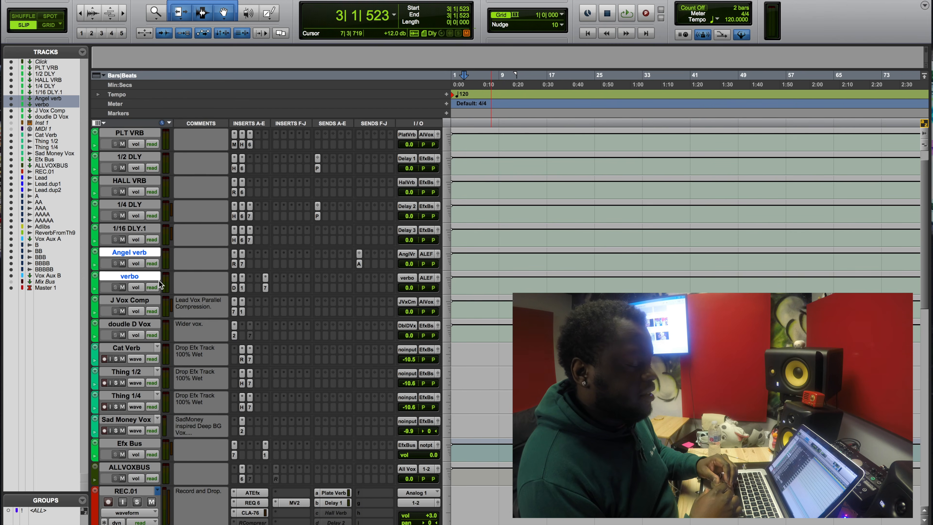
scroll(159, 280, down, 3)
scroll(160, 284, down, 2)
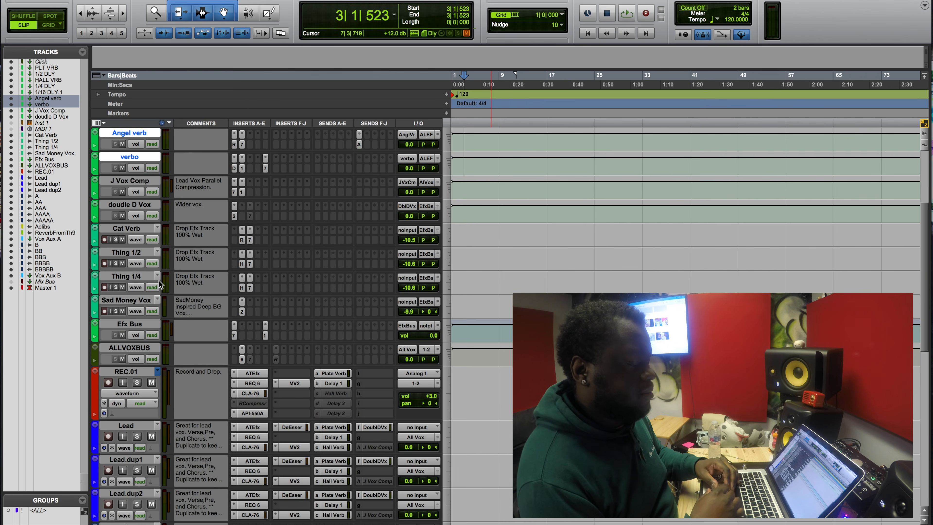
scroll(159, 280, down, 9)
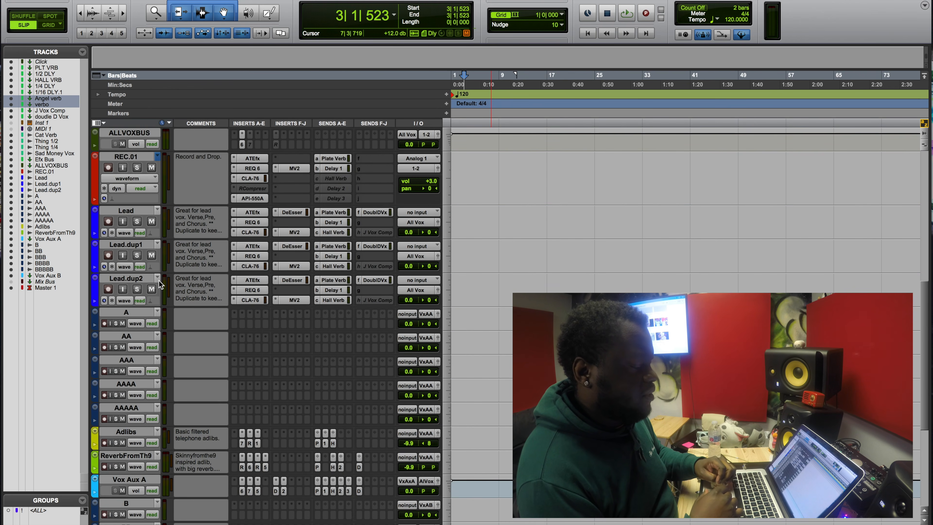
scroll(159, 280, down, 6)
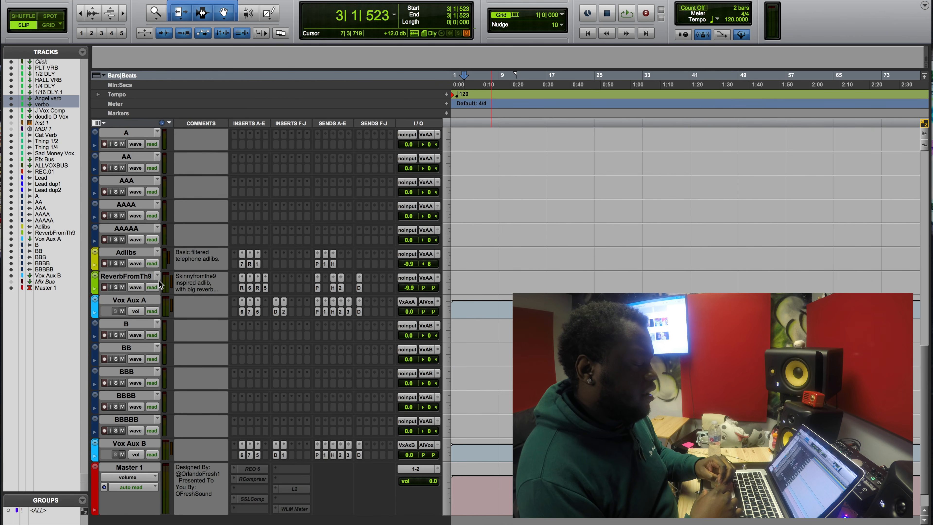
scroll(509, 345, up, 6)
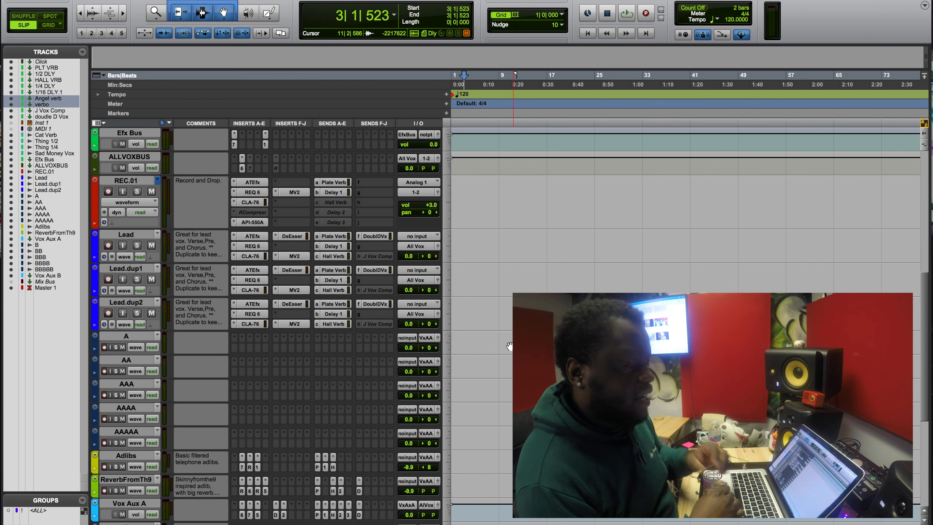
scroll(509, 345, up, 6)
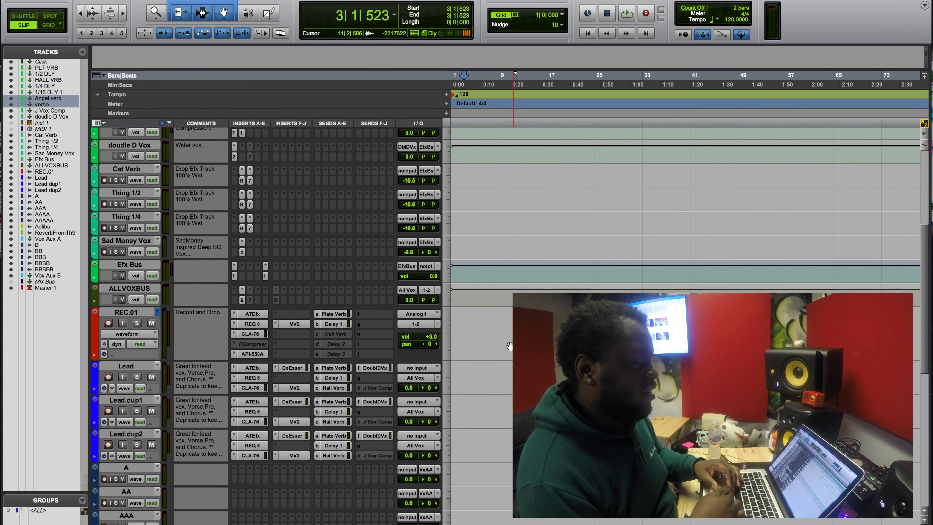
- Make the five tracks from doudle D Vox to Sad Money Vox inactive
scroll(509, 345, up, 2)
click(119, 180)
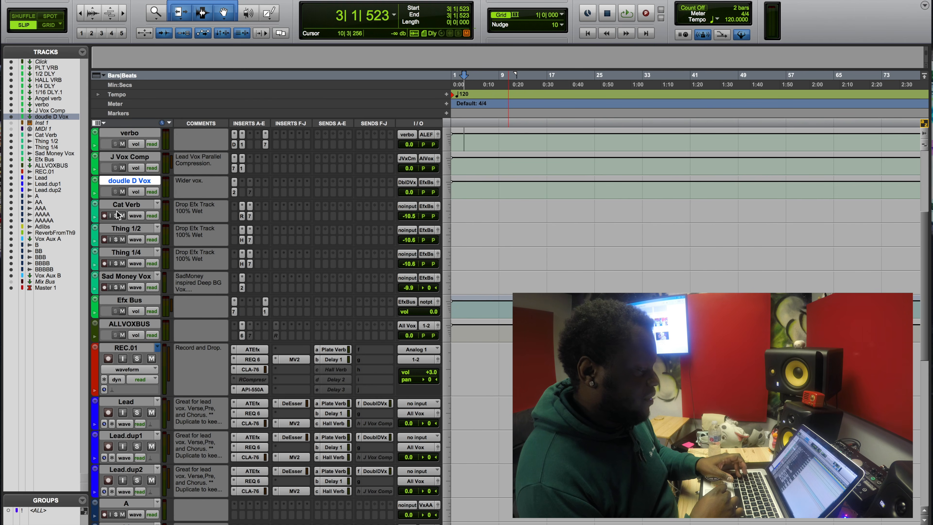
shift+click(119, 278)
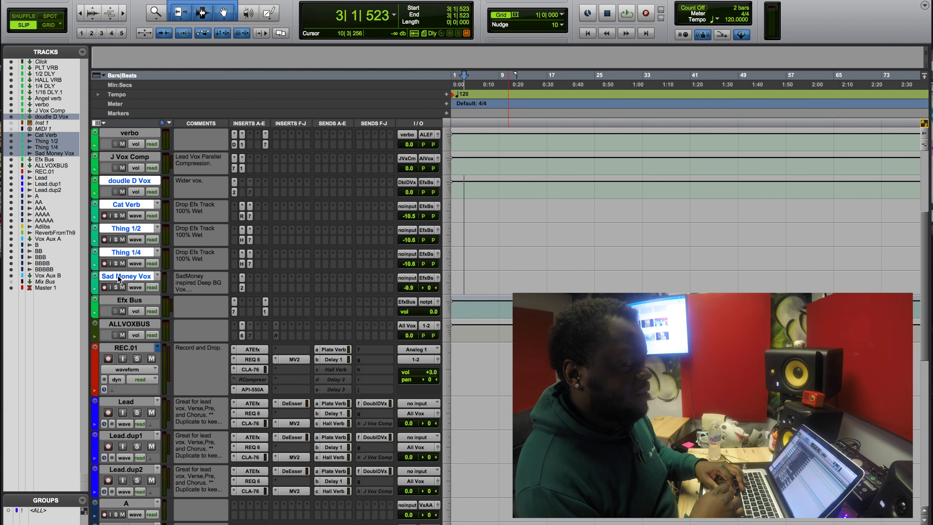
right_click(118, 278)
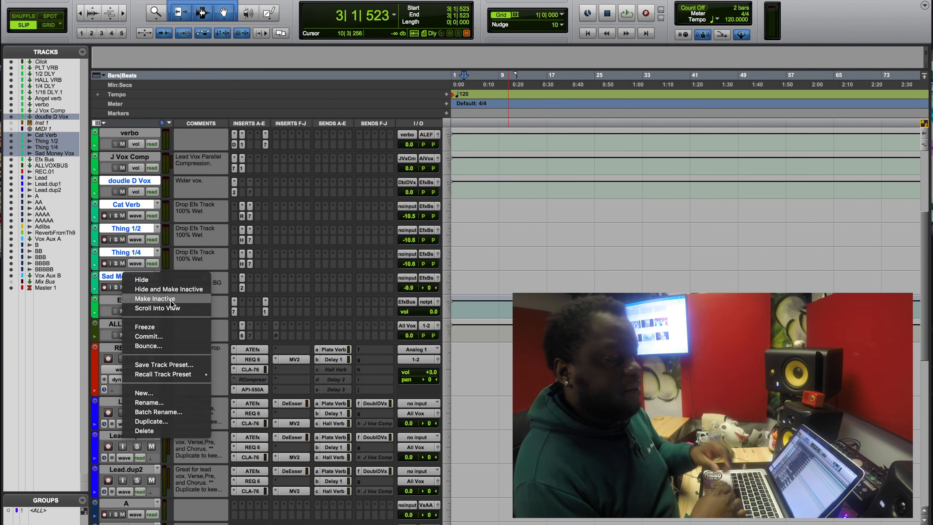
click(155, 298)
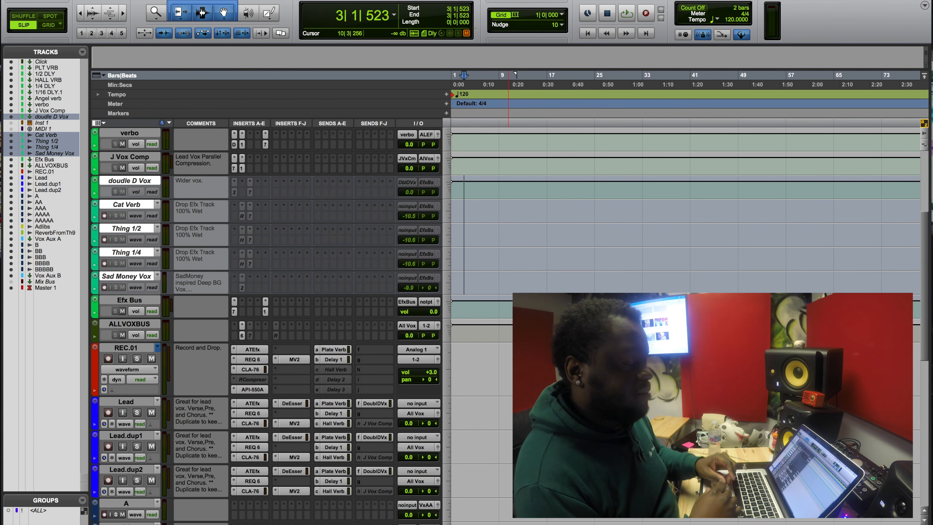
- Select the hidden Mix Bus track in the track list and toggle its visibility
scroll(491, 330, down, 15)
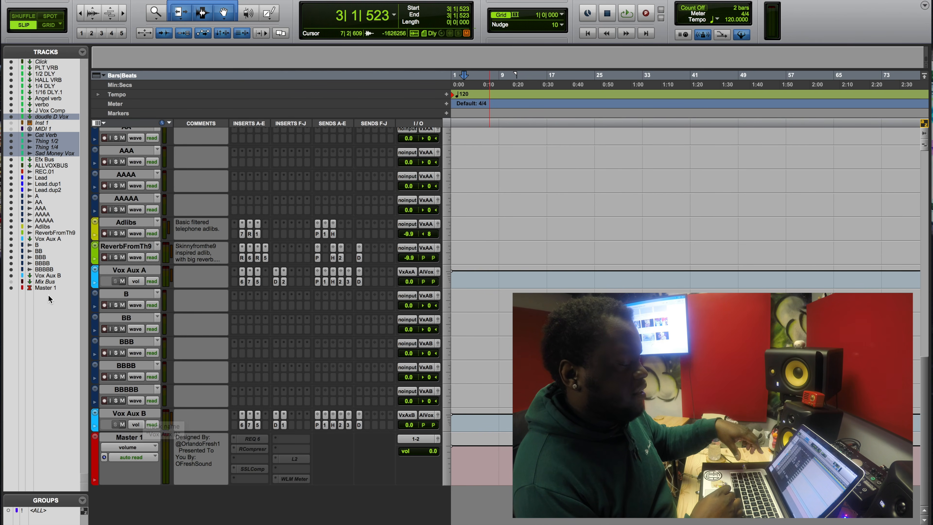
click(42, 281)
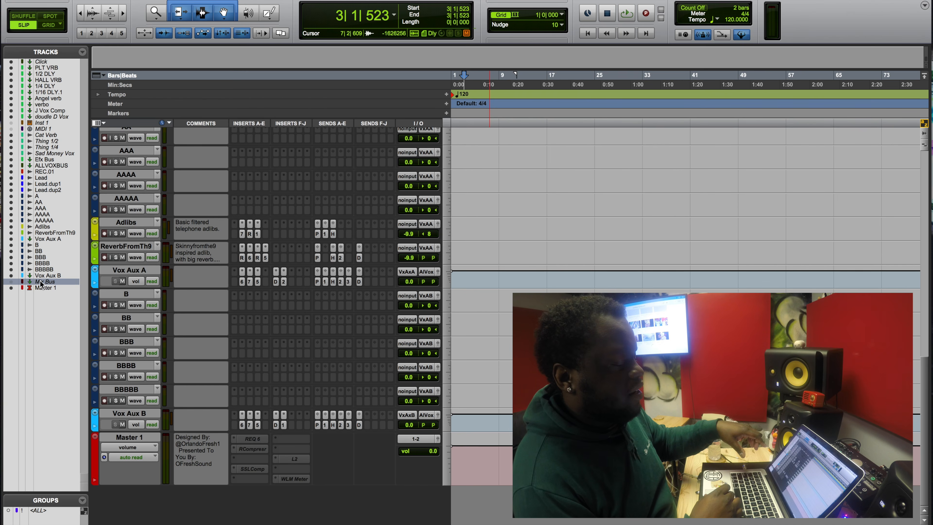
click(11, 282)
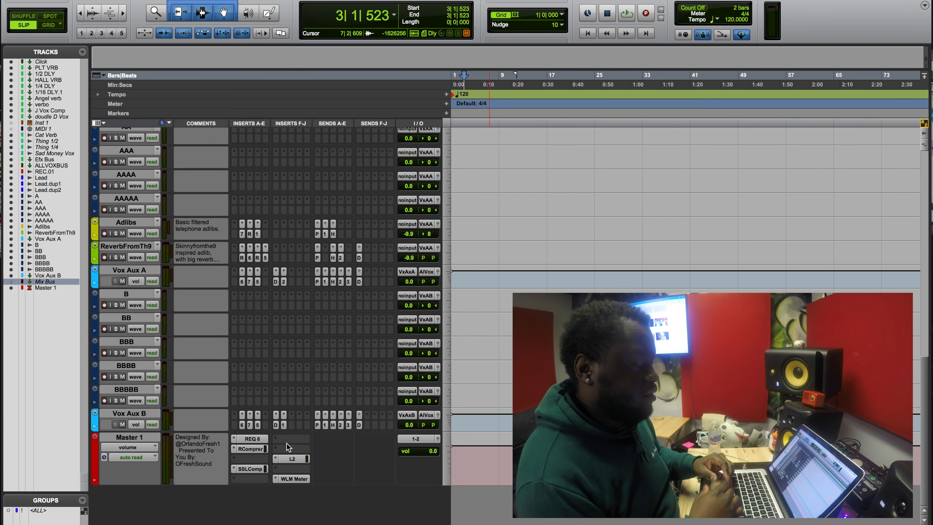
- Increase the track heights of Vox Aux A and Lead.dup2 to show their full inserts and sends
scroll(286, 443, up, 5)
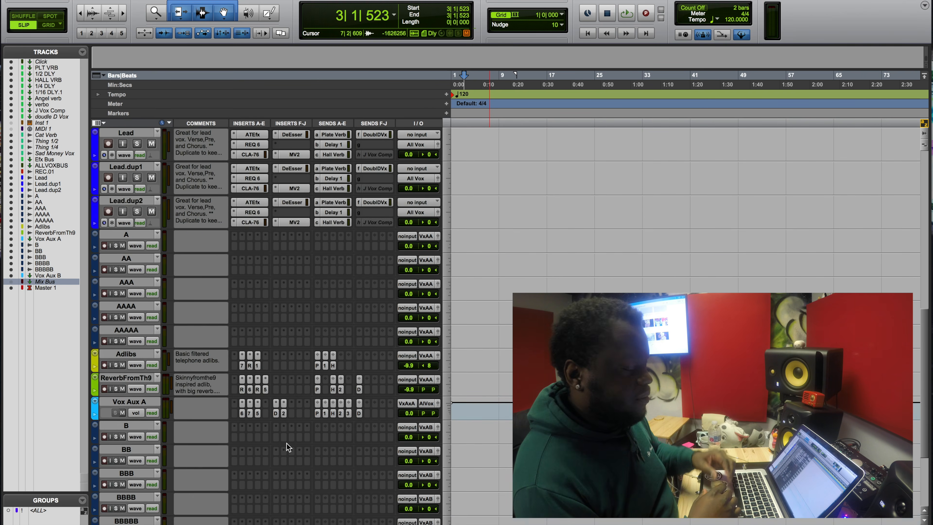
scroll(287, 443, down, 5)
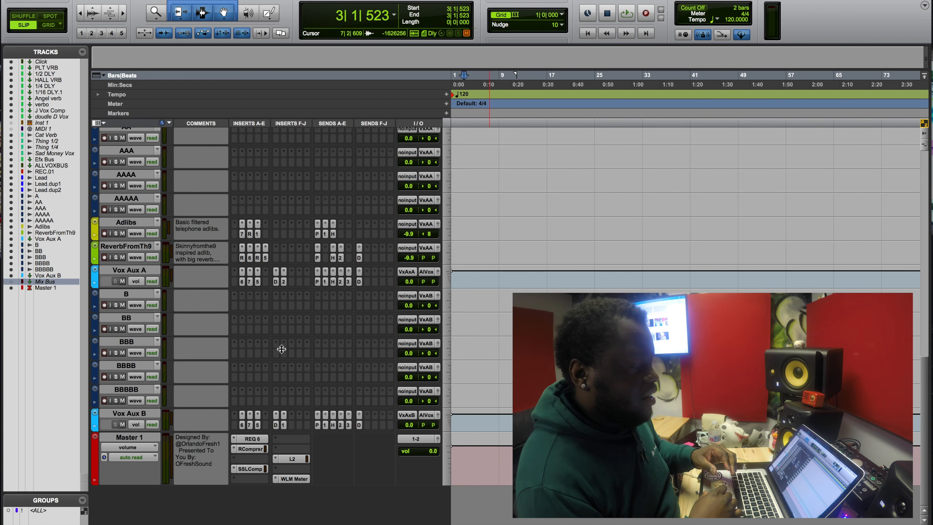
scroll(281, 348, up, 1)
scroll(282, 348, up, 7)
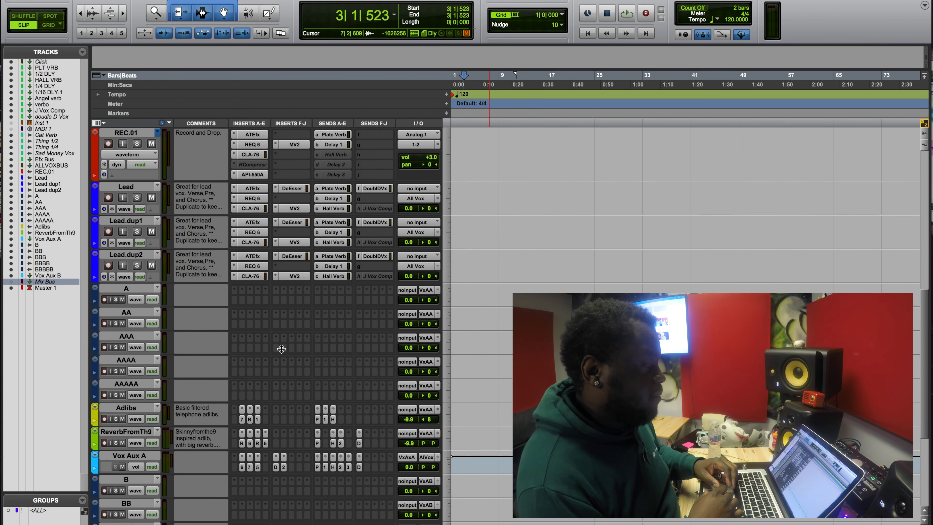
scroll(282, 348, up, 1)
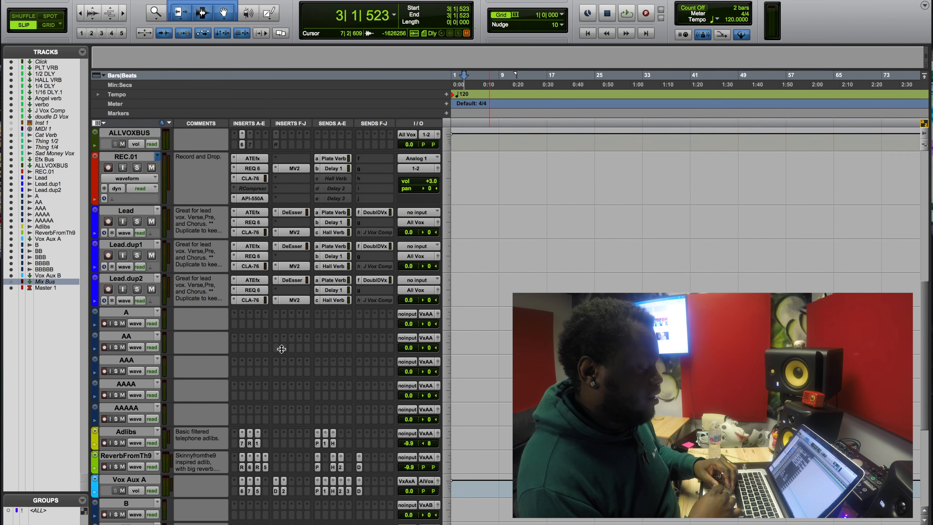
scroll(281, 349, down, 1)
drag(273, 474, 272, 508)
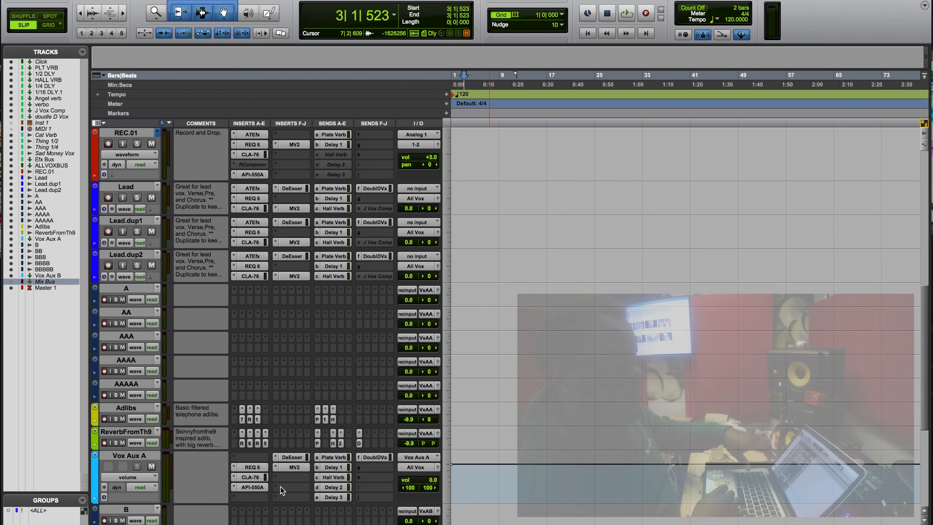
scroll(278, 484, down, 2)
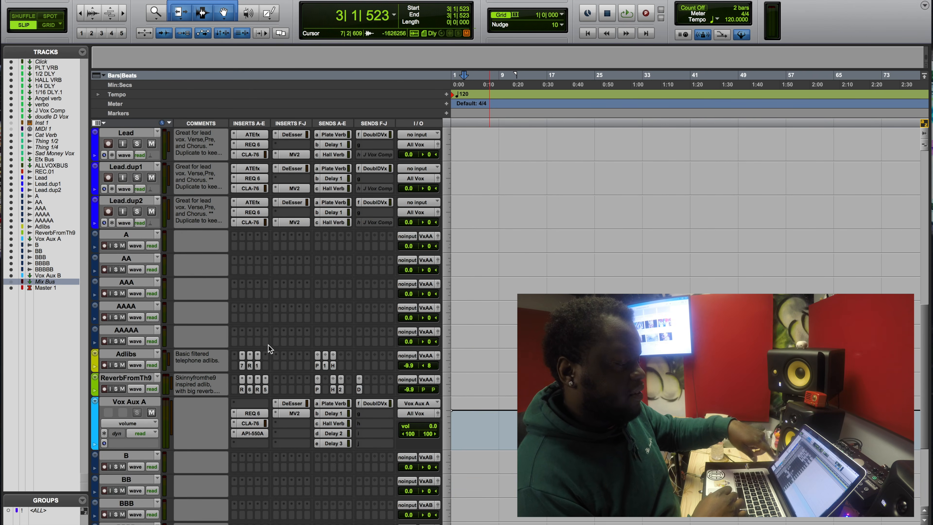
drag(276, 233, 277, 250)
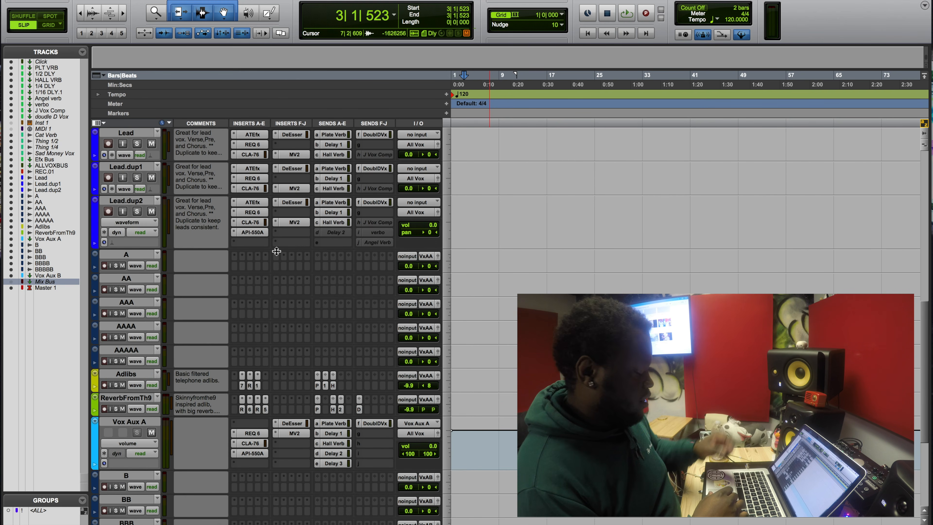
- Open the REQ 6 and CLA-76 inserts on Vox Aux A to examine their settings
click(252, 433)
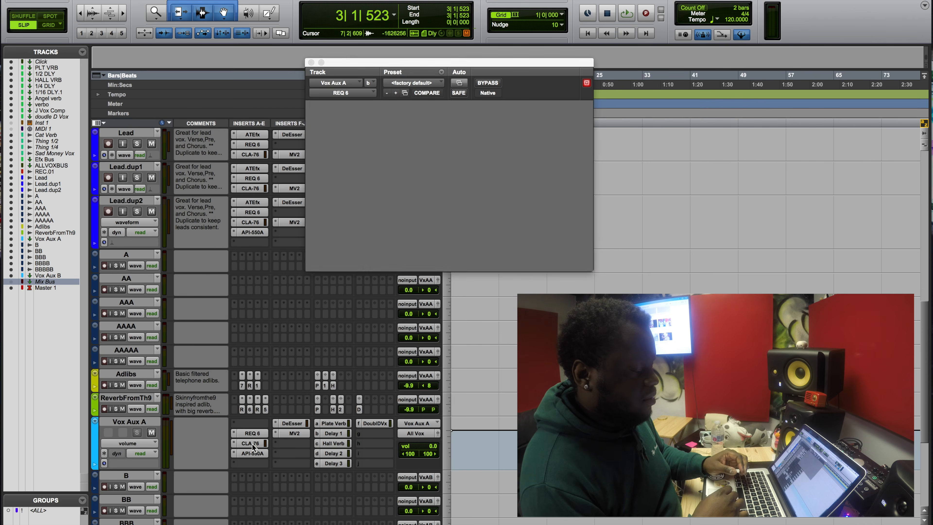
click(251, 443)
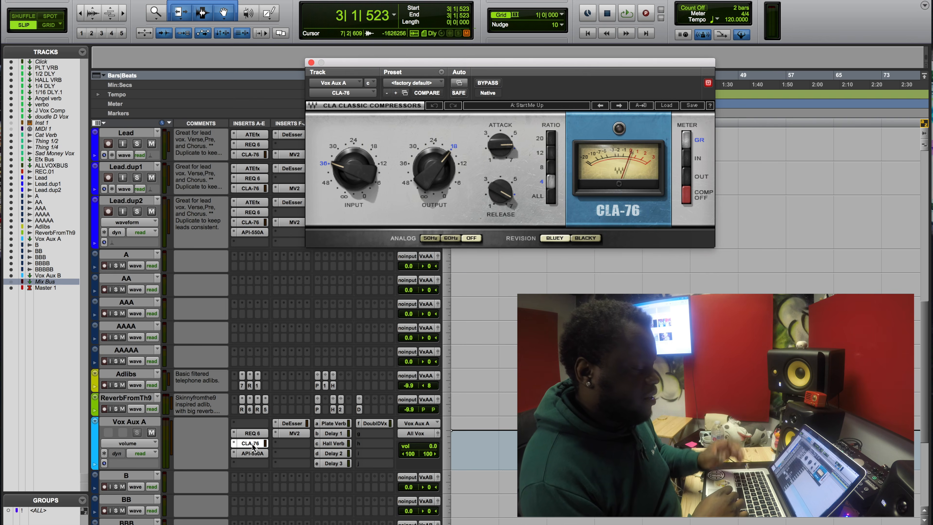
- Open the API-550A, DeEsser and MV2 inserts on Vox Aux A to examine the rest of its vocal chain
click(253, 453)
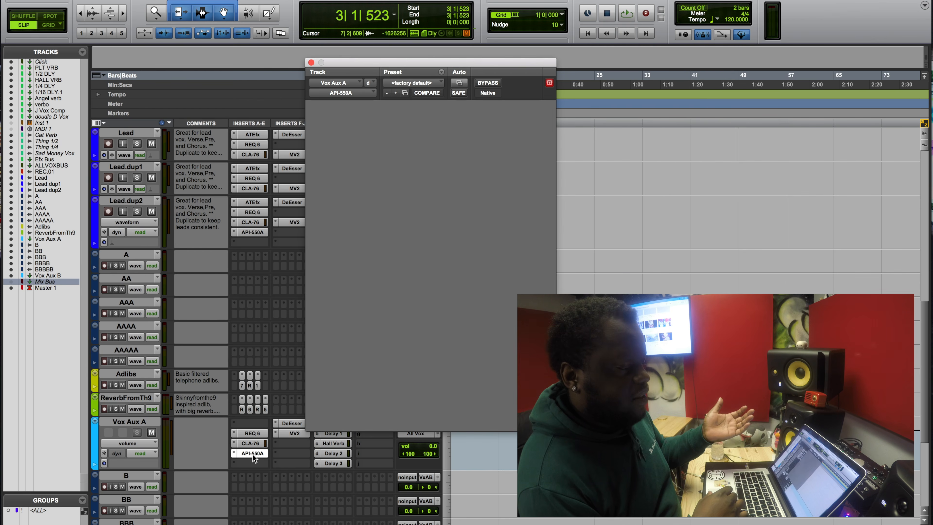
click(311, 62)
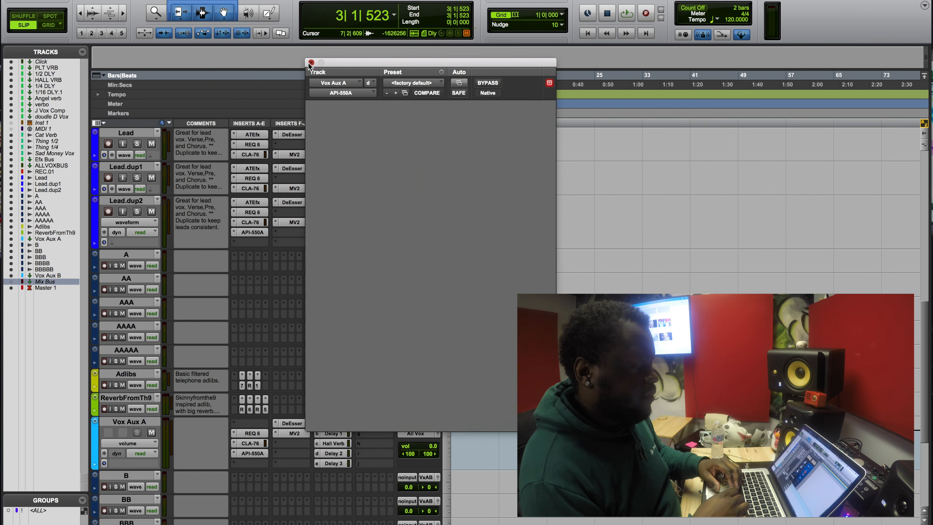
click(289, 427)
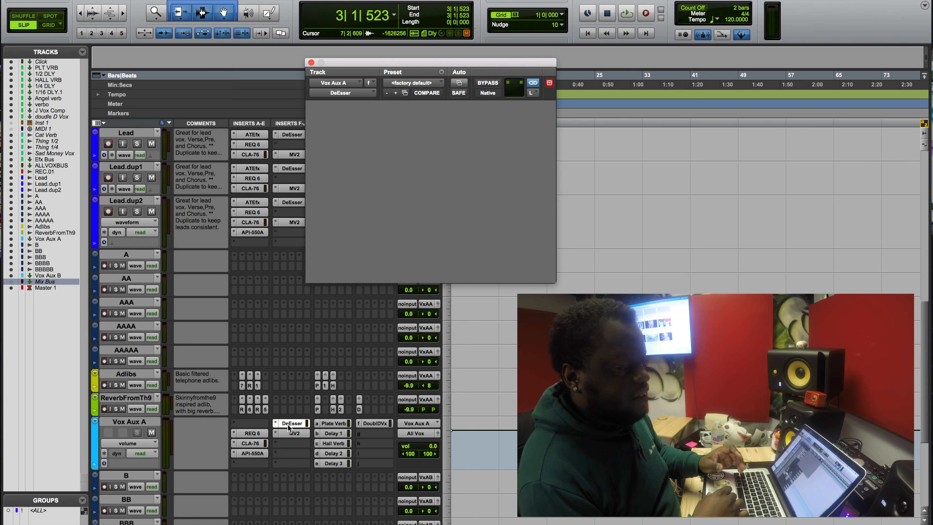
click(288, 434)
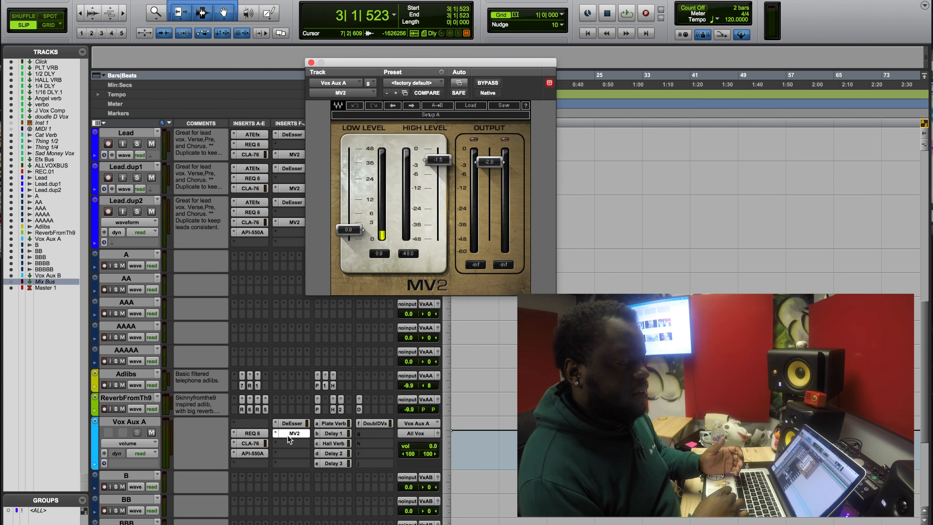
click(289, 436)
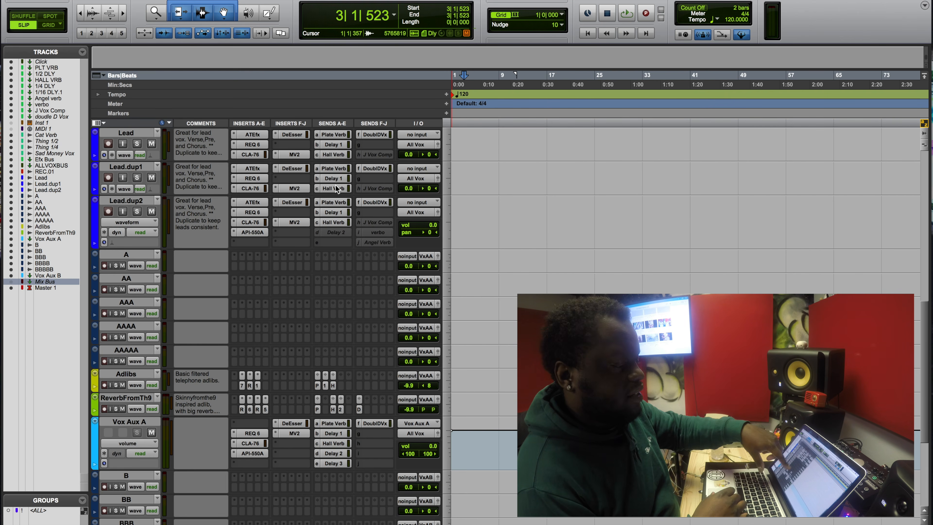
click(332, 428)
click(332, 428)
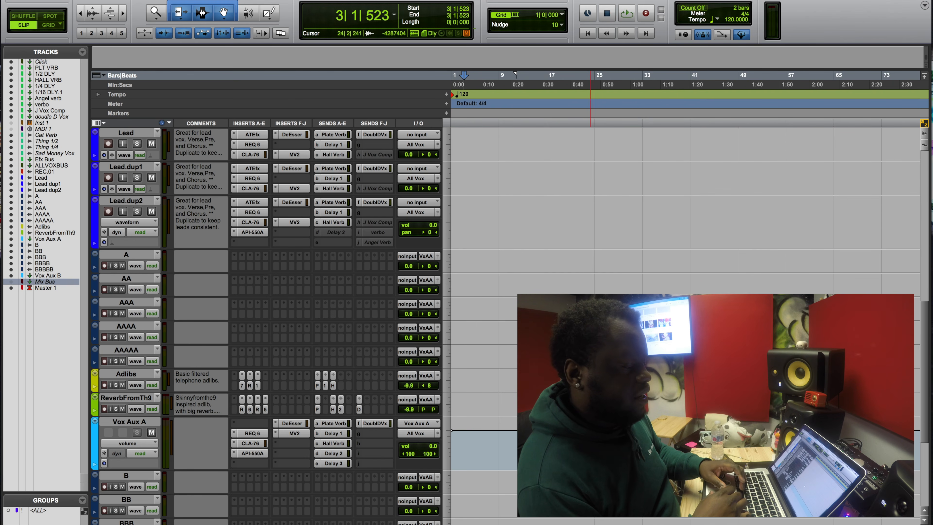
- Select the four effect tracks from PLT VRB to 1/4 DLY and set their track height to large
scroll(590, 220, up, 10)
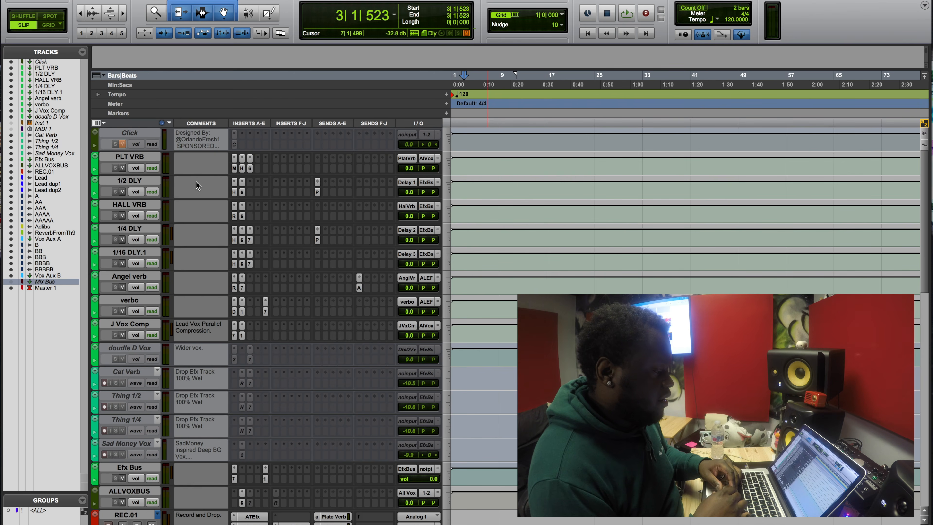
click(143, 182)
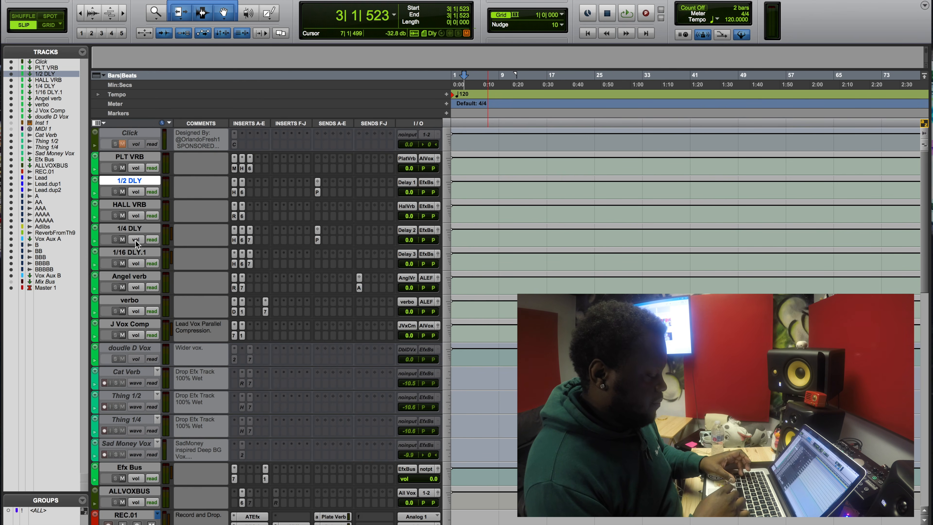
click(127, 157)
shift+click(129, 229)
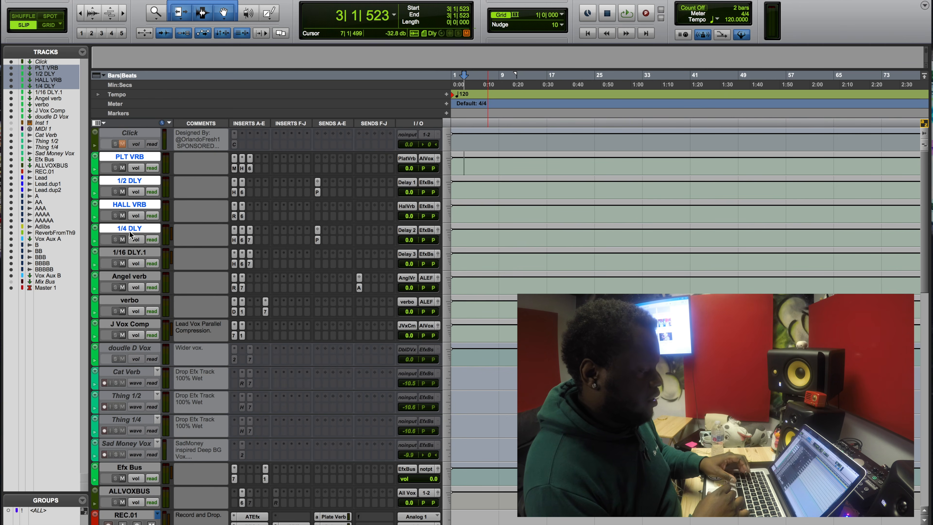
click(448, 168)
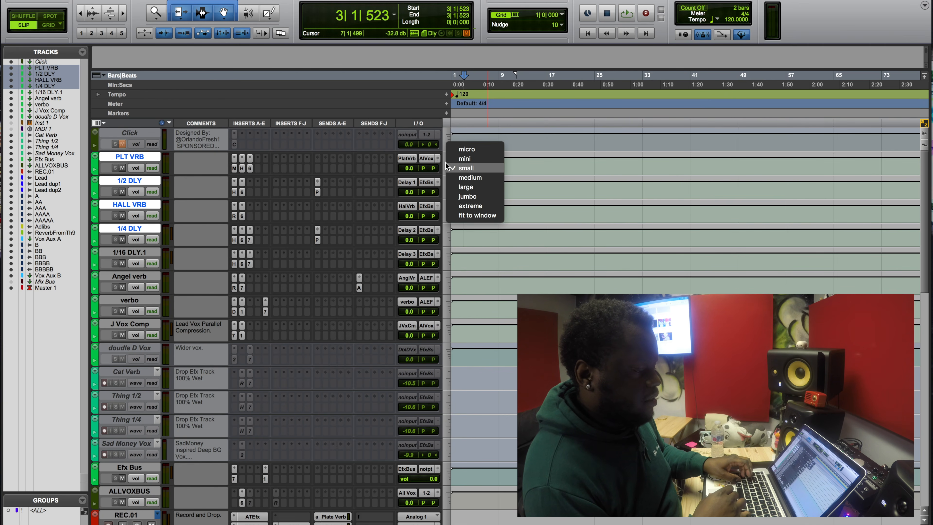
click(458, 188)
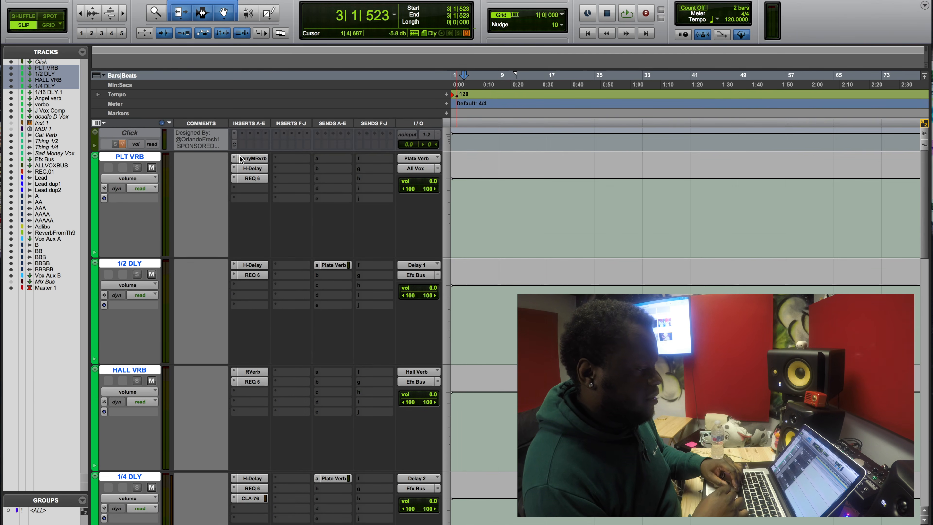
- Open the Manny Marroquin Reverb, H-Delay and REQ 6 inserts on PLT VRB to examine their settings
click(244, 159)
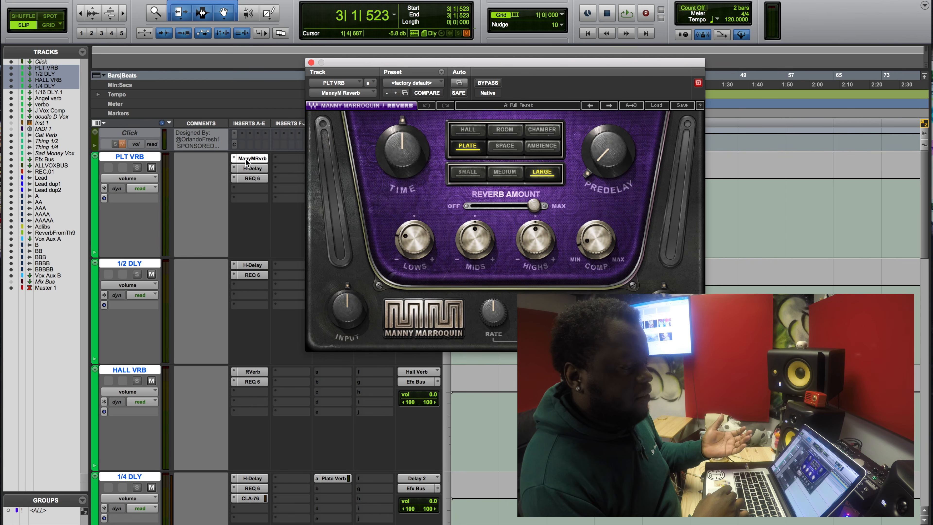
click(246, 168)
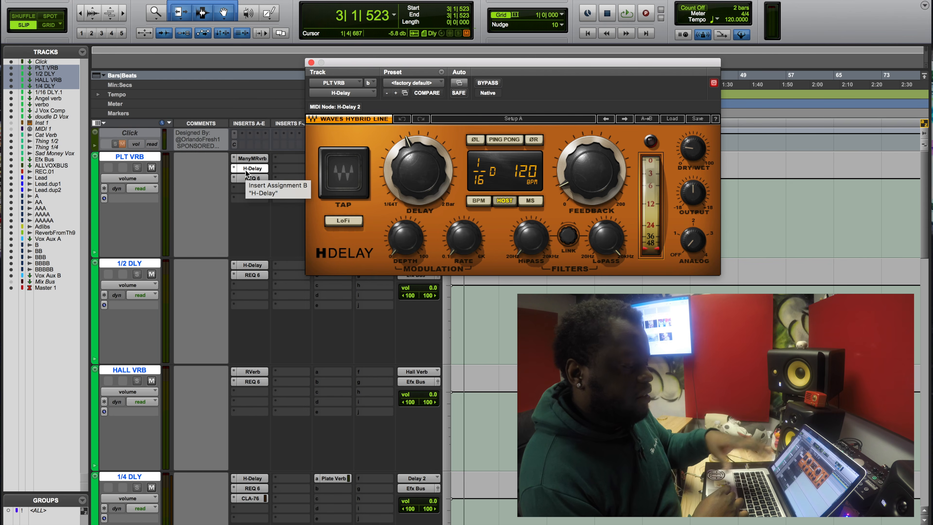
click(245, 169)
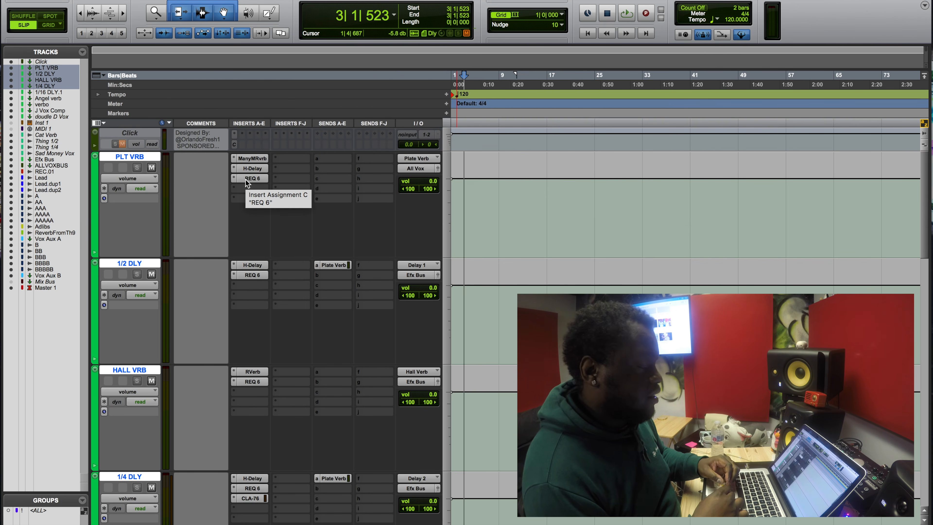
click(252, 178)
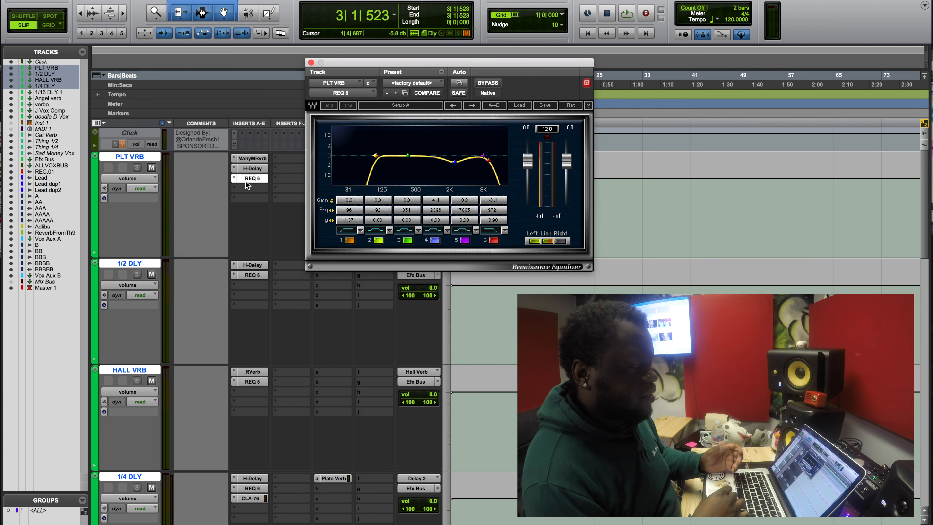
click(248, 179)
- Set the height of the selected PLT VRB, 1/2 DLY, HALL VRB and 1/4 DLY tracks to medium
scroll(253, 319, down, 5)
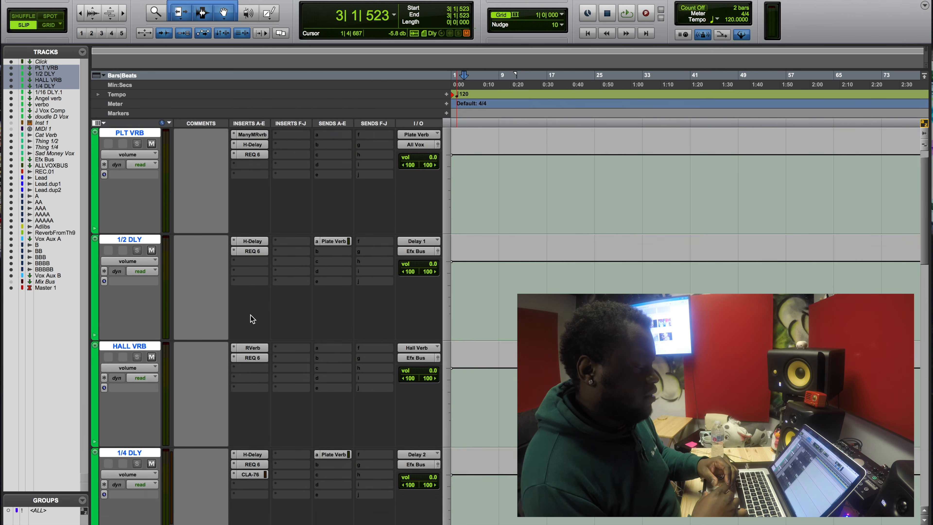
scroll(252, 318, up, 5)
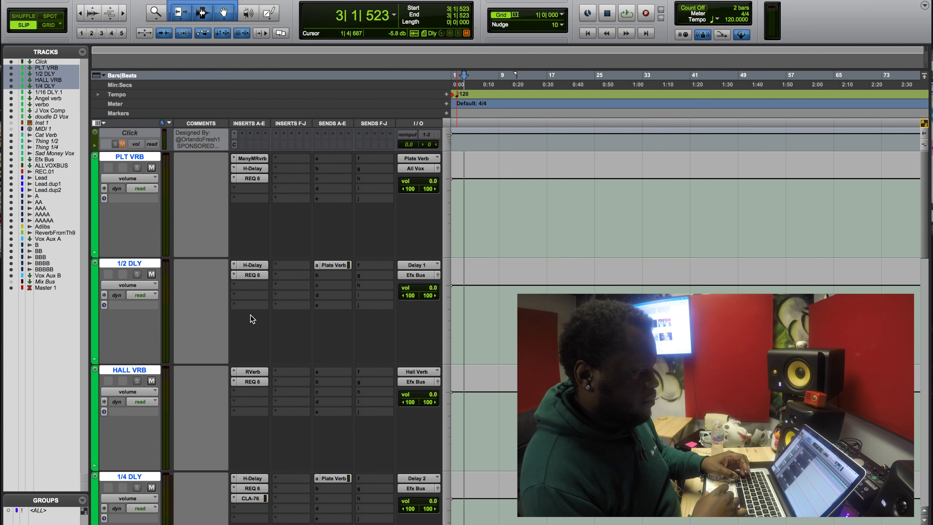
click(452, 197)
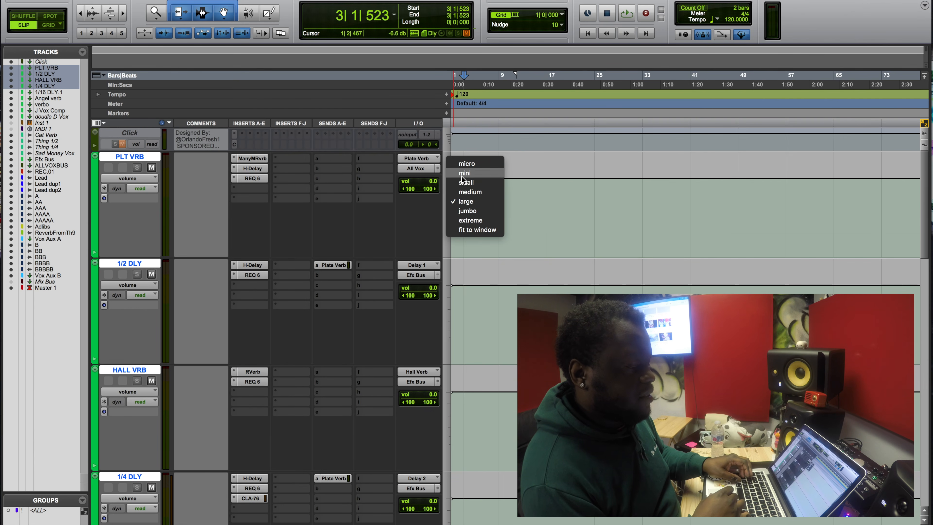
click(464, 192)
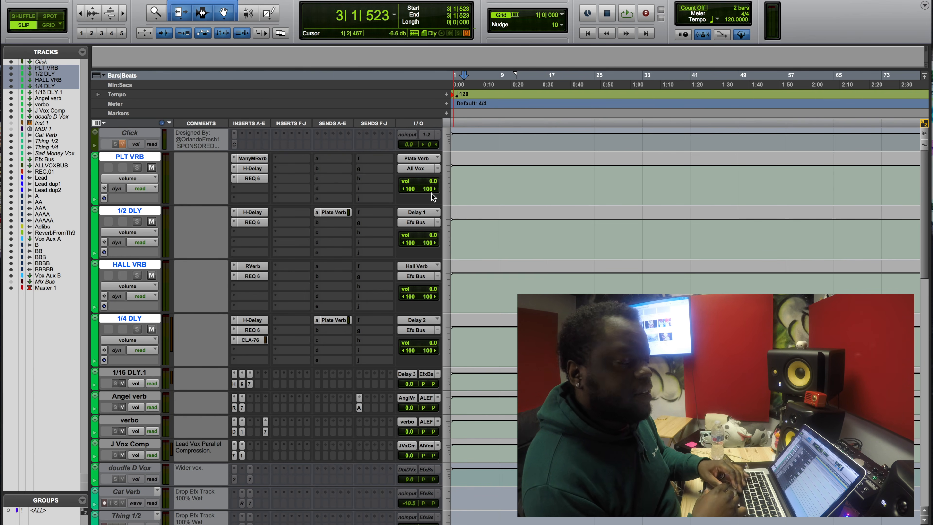
- Hide the Tracks and Groups lists to widen the Edit window, and bring the Vox Aux A section into view
scroll(432, 193, down, 5)
scroll(433, 197, down, 2)
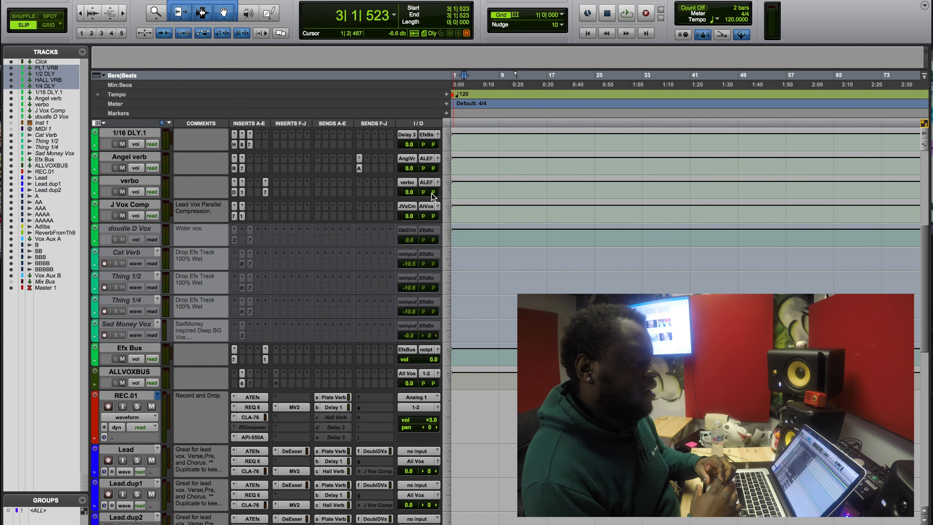
scroll(433, 197, down, 8)
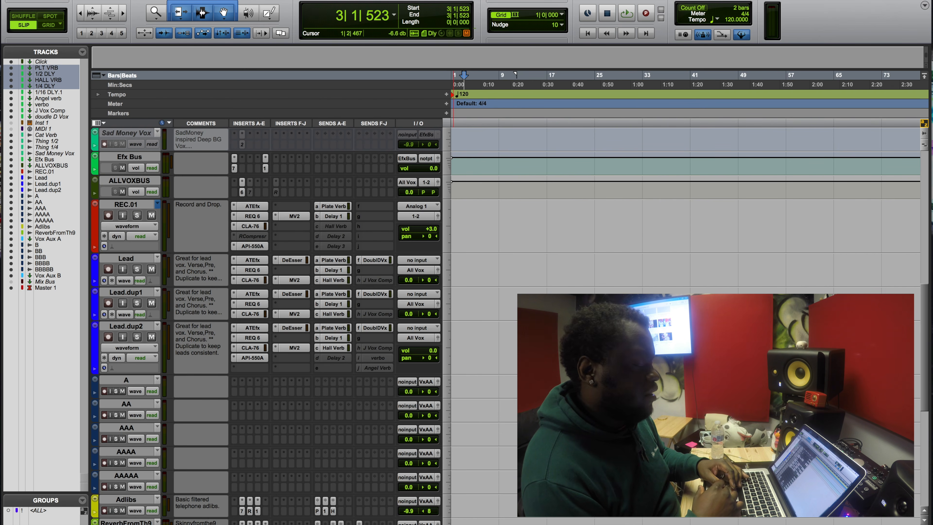
key(super+alt+l)
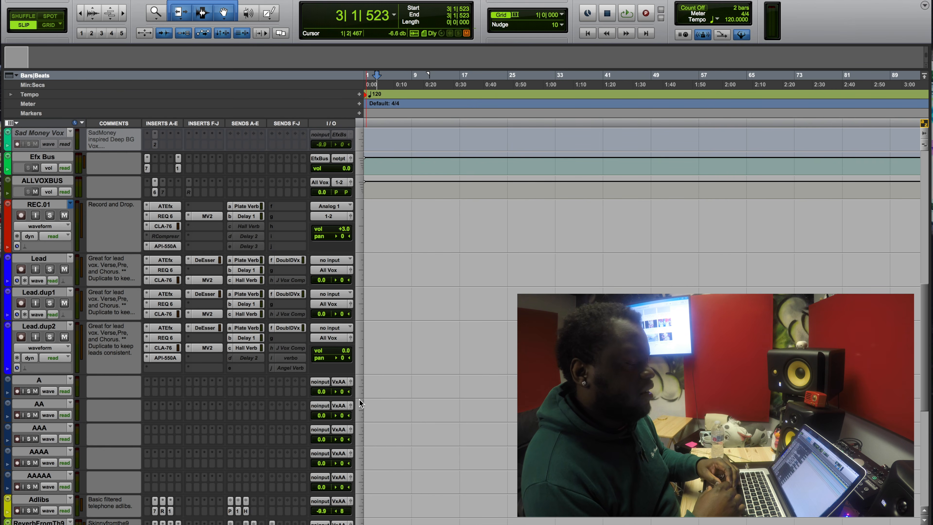
scroll(410, 307, down, 5)
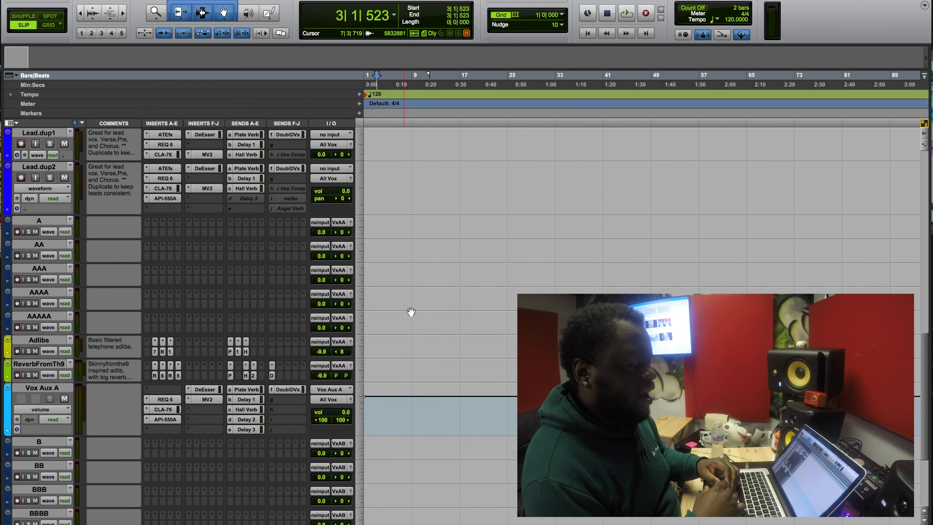